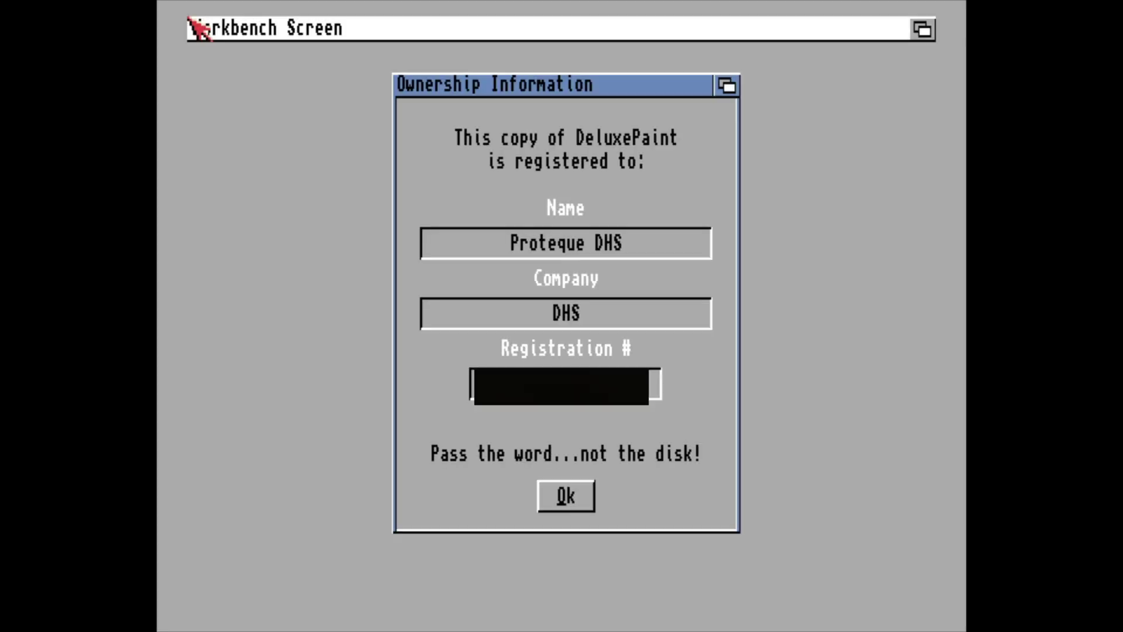
# Choose the 320x256 PAL Low Res screen and load robot8cdpaint.iff from dpaint:demographics/Own/wip
pyautogui.click(566, 496)
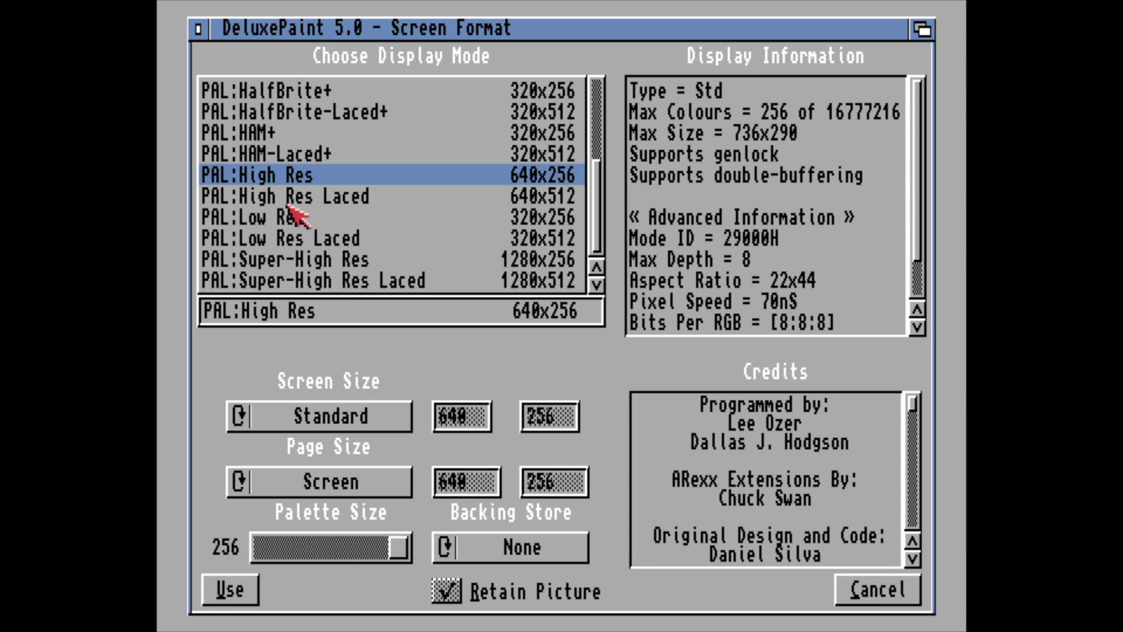
pyautogui.doubleClick(279, 219)
pyautogui.rightClick(217, 27)
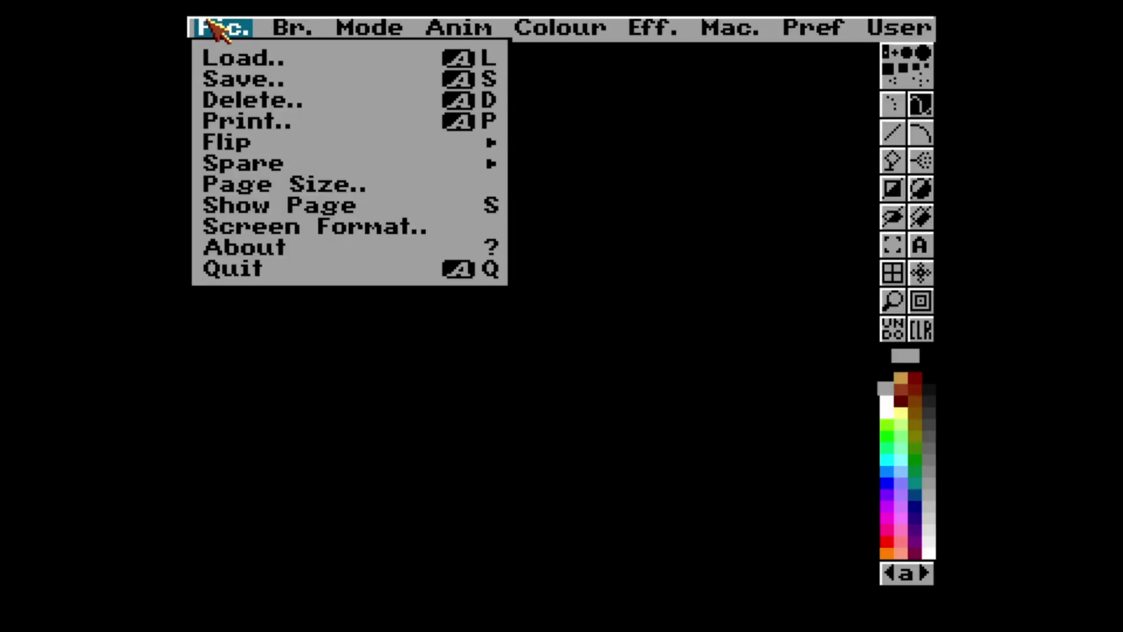
pyautogui.click(253, 54)
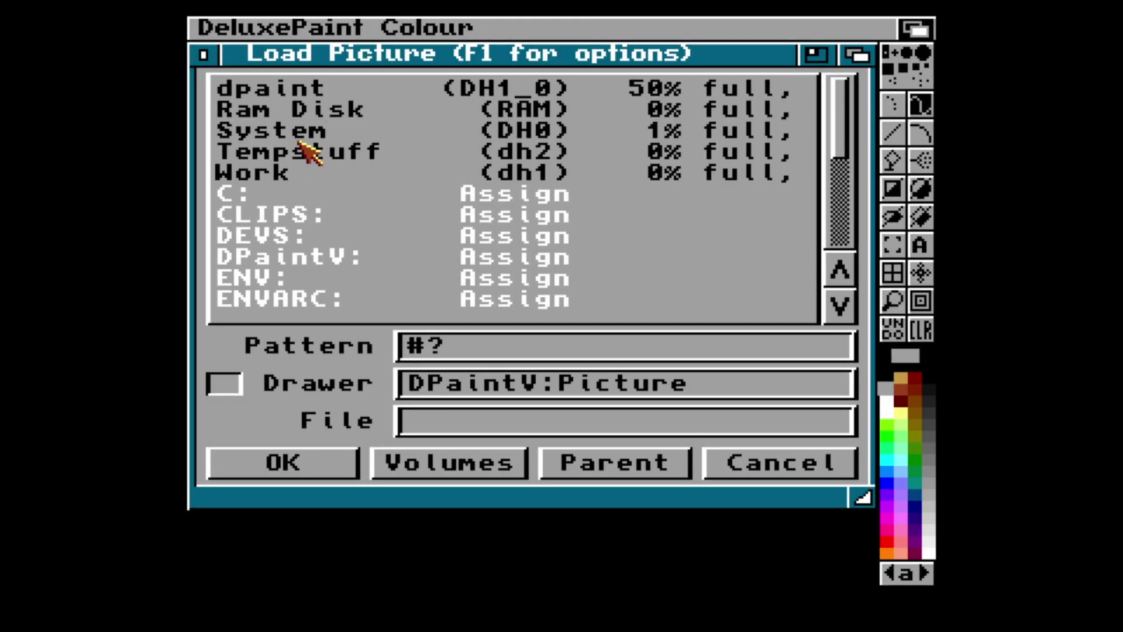
pyautogui.click(303, 93)
pyautogui.click(307, 93)
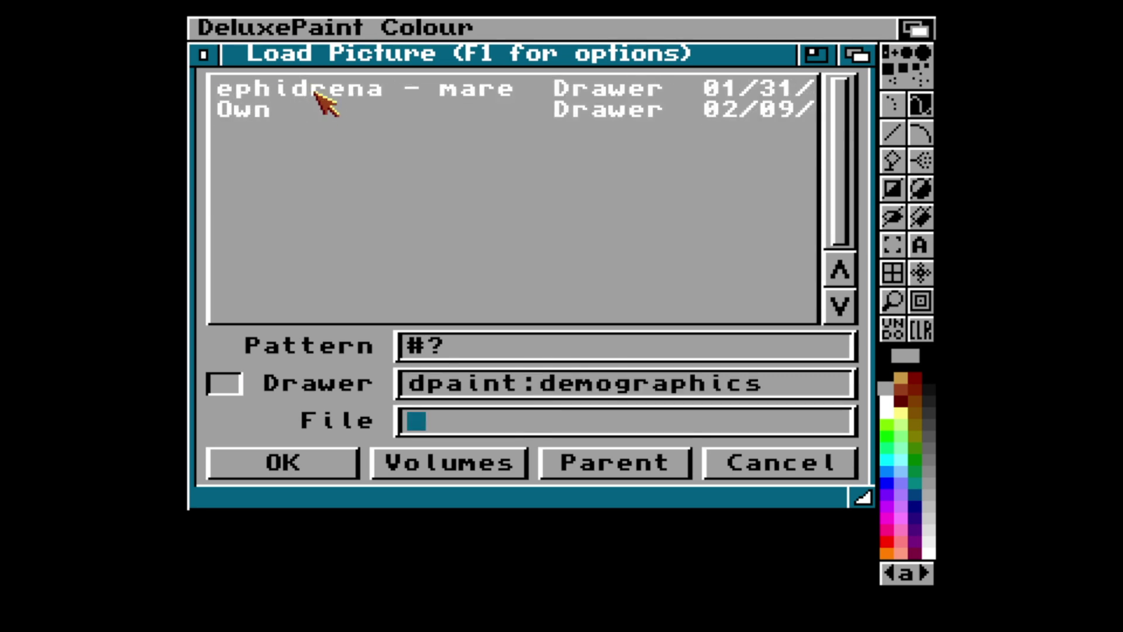
pyautogui.click(274, 110)
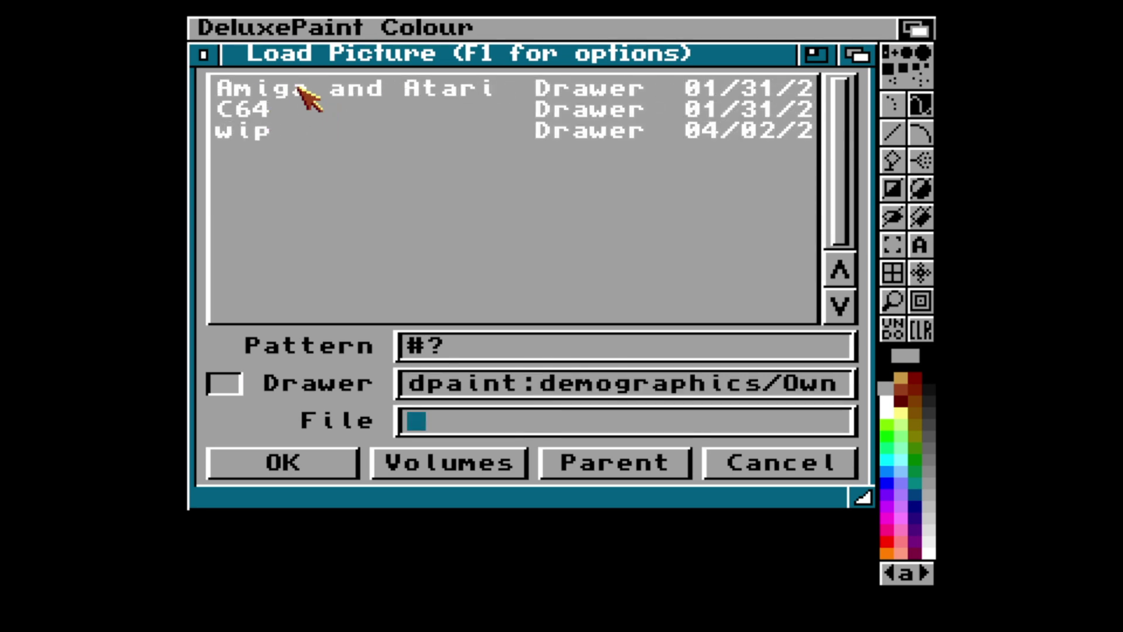
pyautogui.click(274, 133)
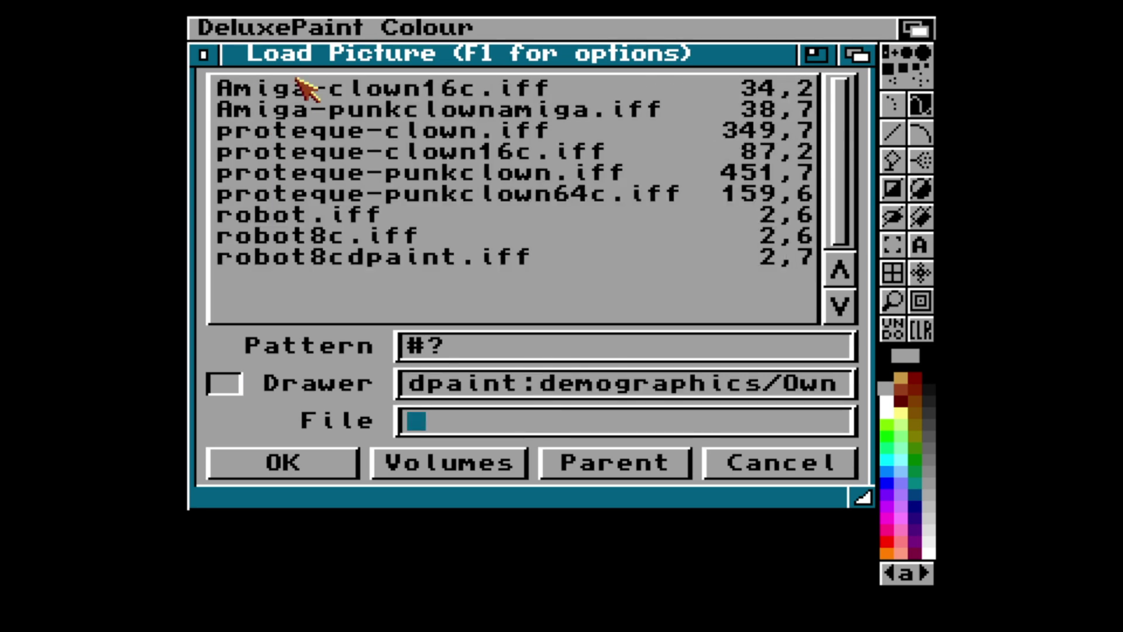
pyautogui.doubleClick(359, 256)
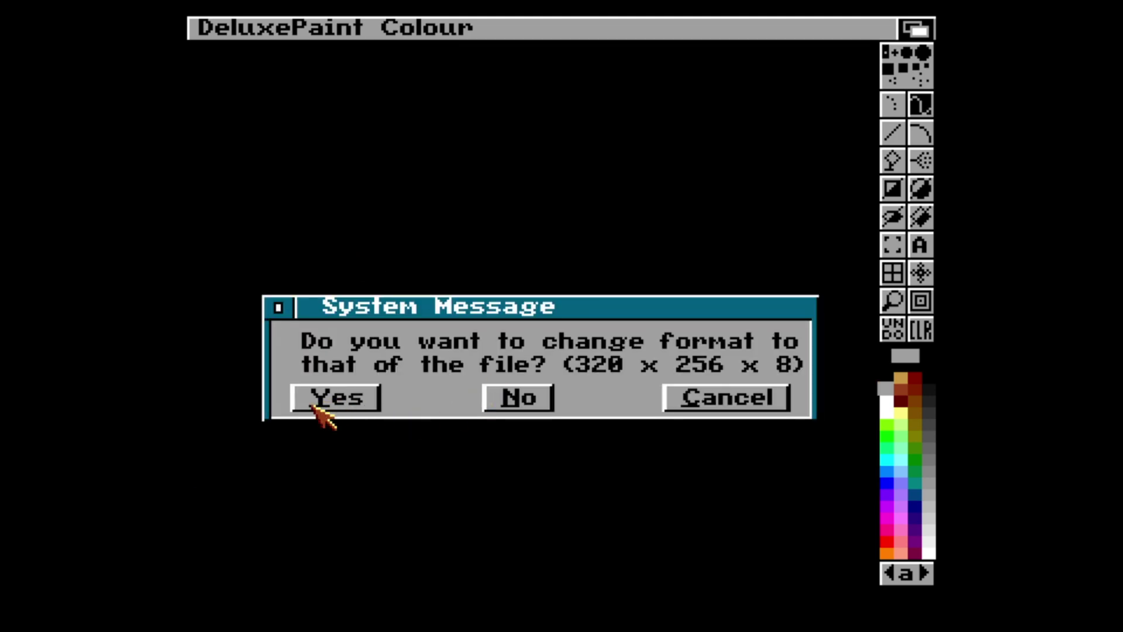
pyautogui.click(310, 396)
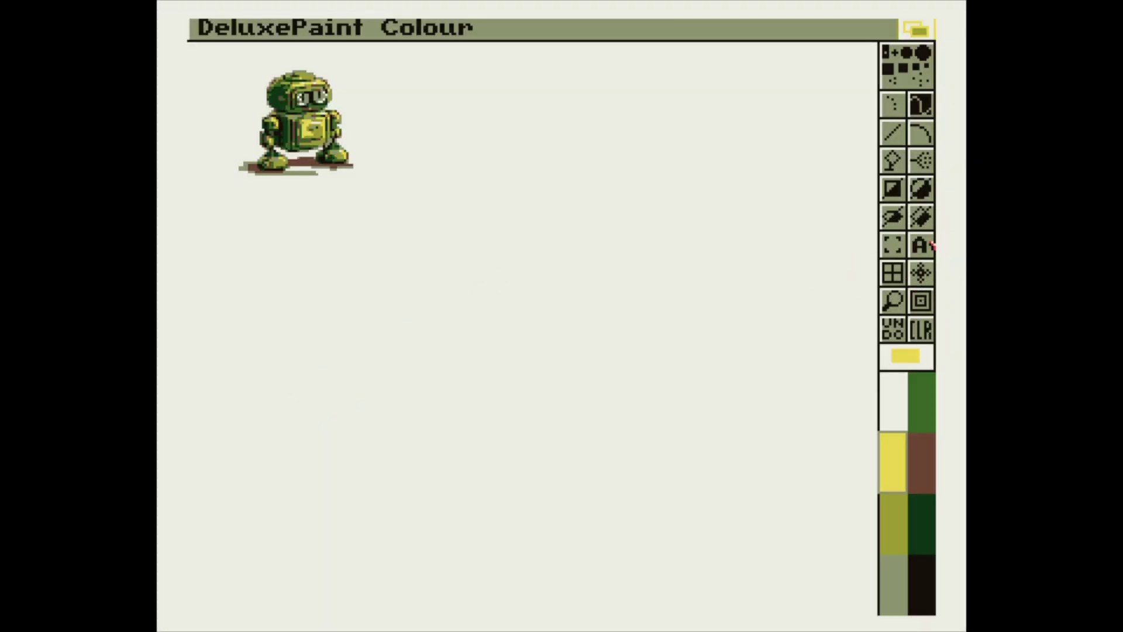
# Write the word 'dpaint' in yellow above the robot with the Text tool
pyautogui.click(925, 245)
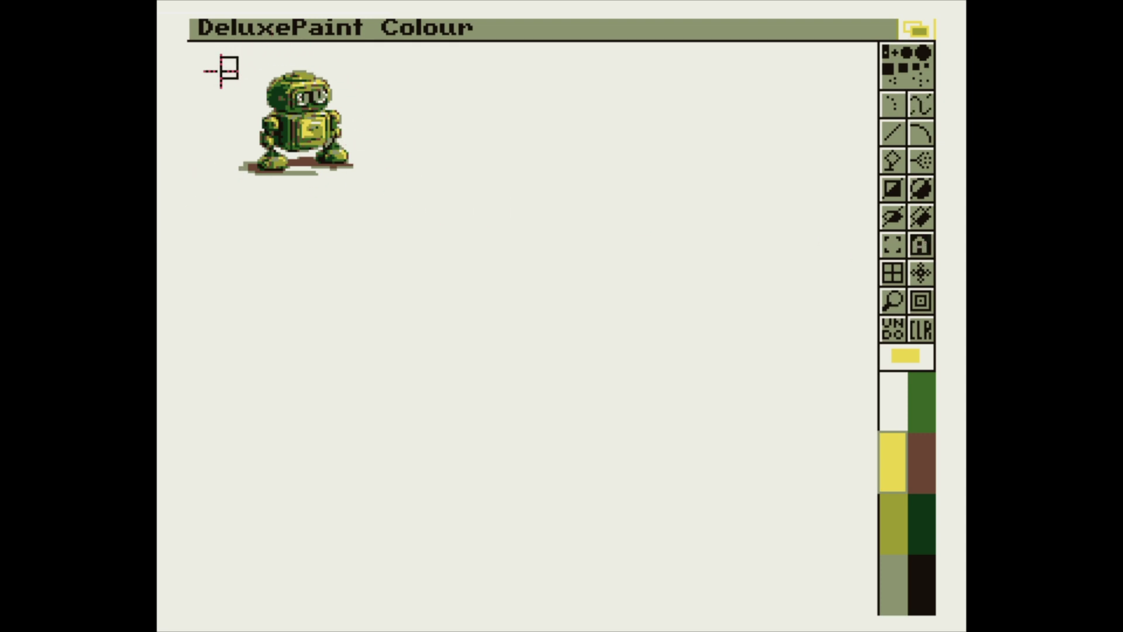
pyautogui.click(202, 61)
pyautogui.write('dpaint')
# In the Pic > Save dialog, change the file name from robot8cdpaint.iff to robotdpaint.iff
pyautogui.rightClick(234, 29)
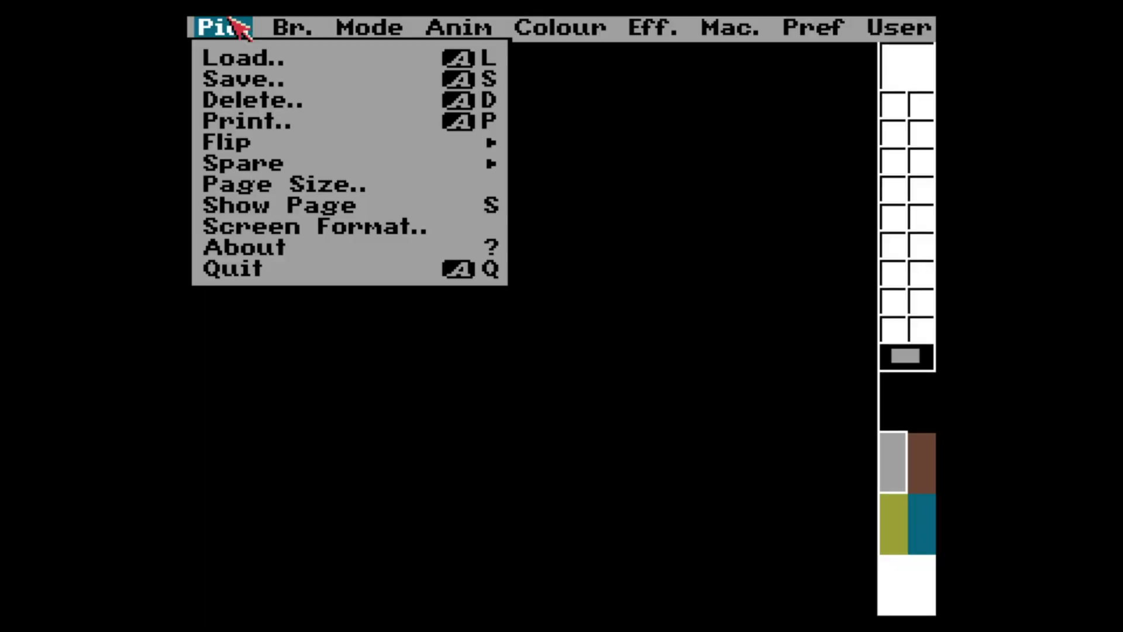
pyautogui.click(246, 79)
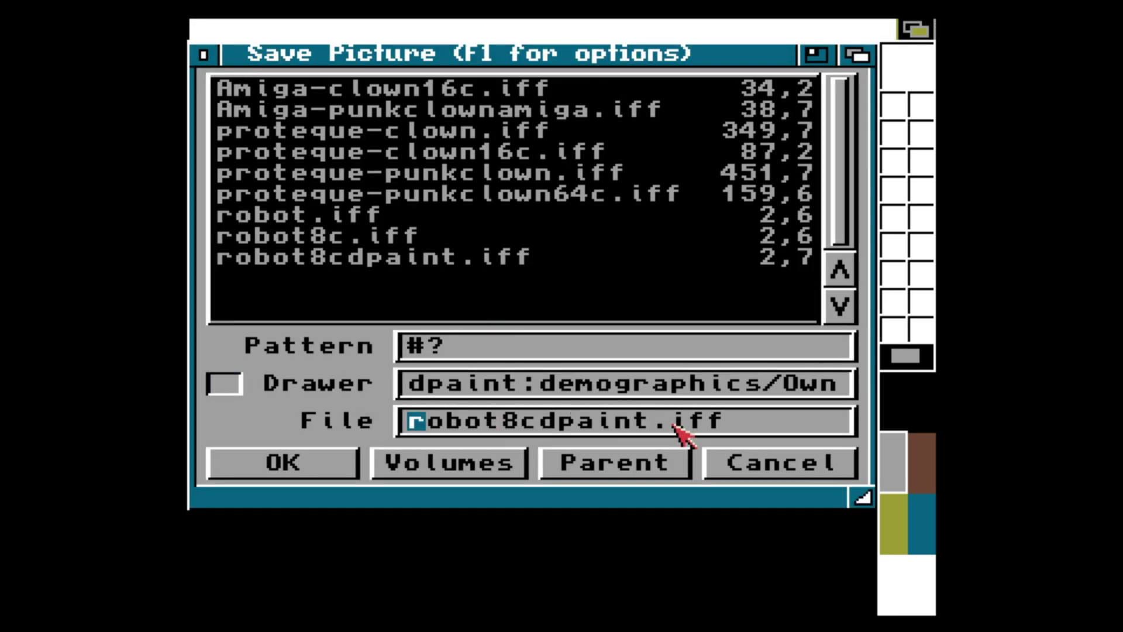
pyautogui.click(659, 421)
pyautogui.press('BackSpace')
pyautogui.press('BackSpace')
pyautogui.press('BackSpace')
pyautogui.press('BackSpace')
pyautogui.press('BackSpace')
pyautogui.press('BackSpace')
pyautogui.press('BackSpace')
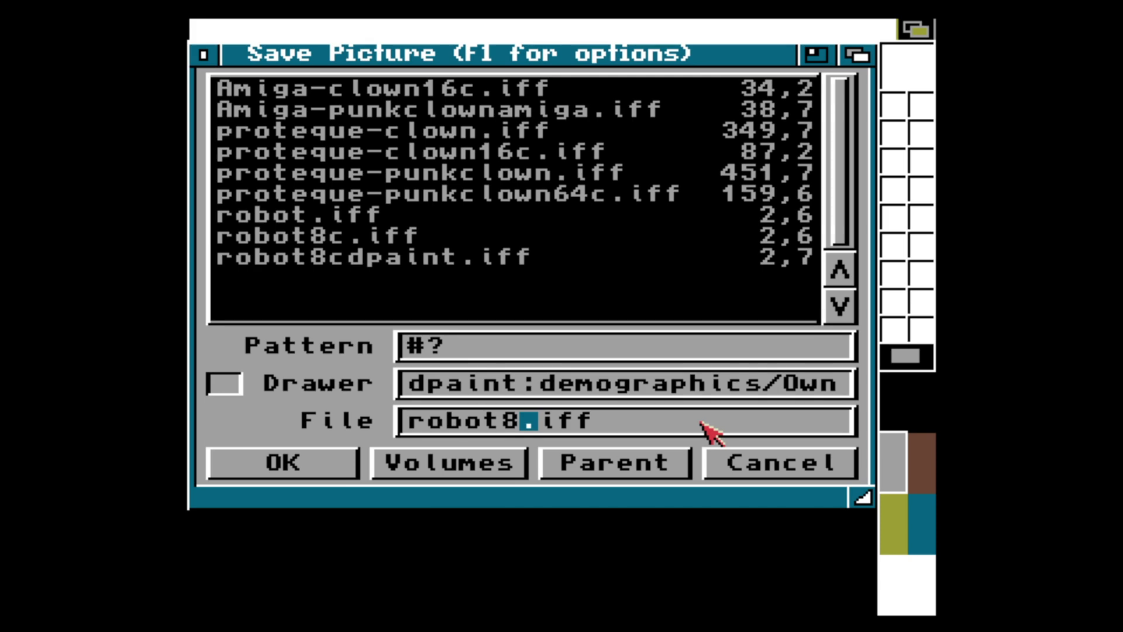
pyautogui.write('testdpa')
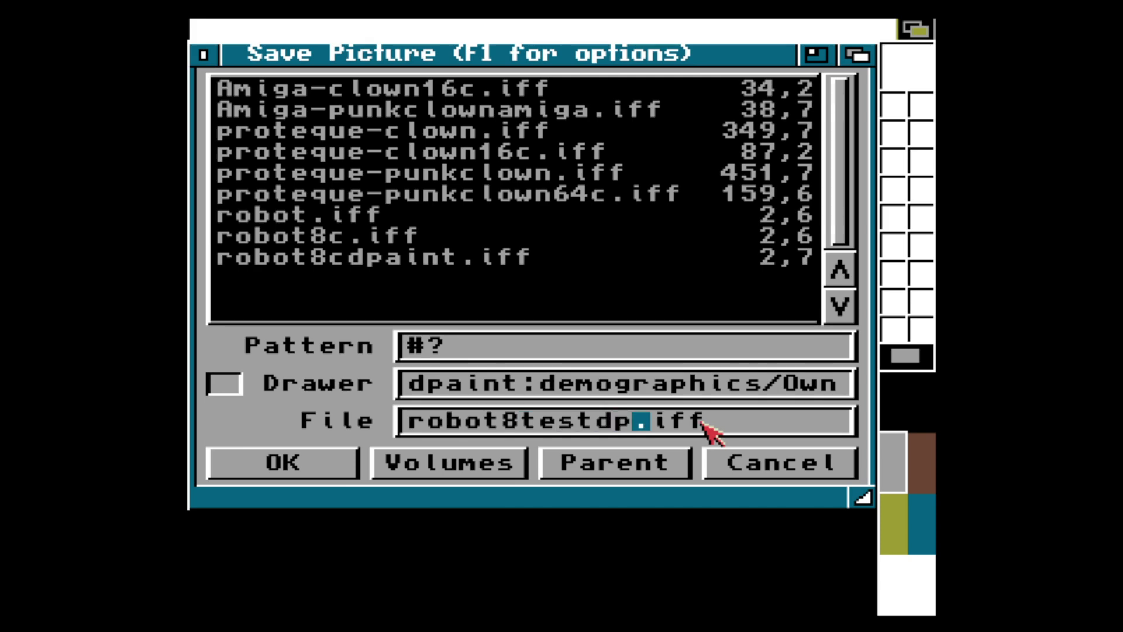
pyautogui.write('in')
pyautogui.press('BackSpace')
pyautogui.press('BackSpace')
pyautogui.press('BackSpace')
pyautogui.press('BackSpace')
pyautogui.press('BackSpace')
pyautogui.press('BackSpace')
pyautogui.press('BackSpace')
pyautogui.press('BackSpace')
pyautogui.press('BackSpace')
pyautogui.press('BackSpace')
pyautogui.write('dpaint')
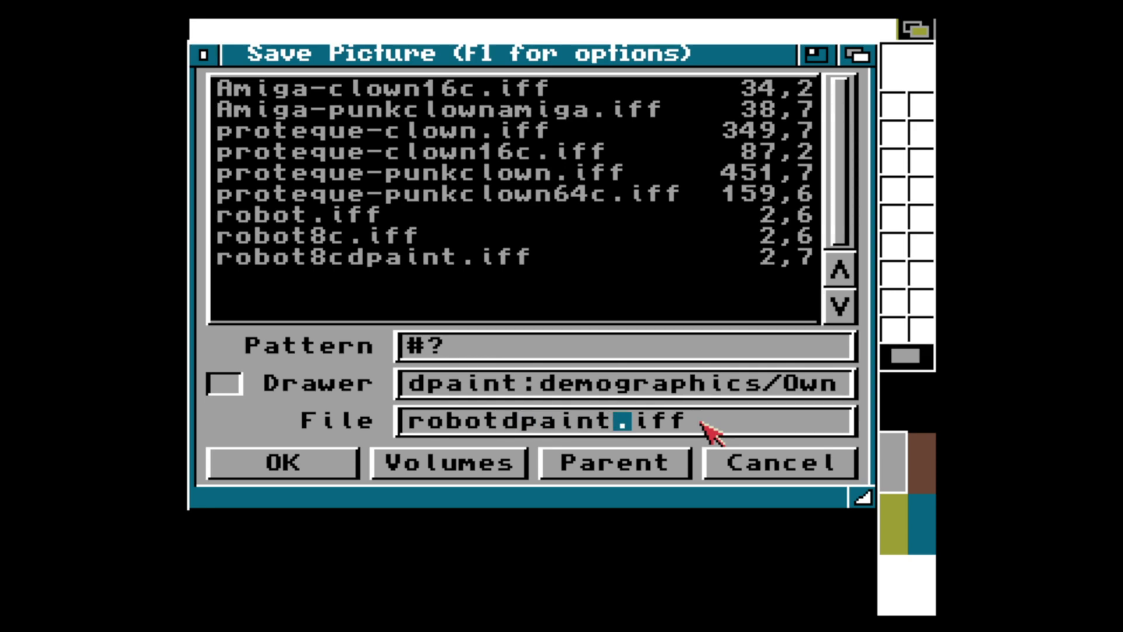
# Confirm the save, then quit the emulator with F12 and Alt+F4
pyautogui.click(314, 469)
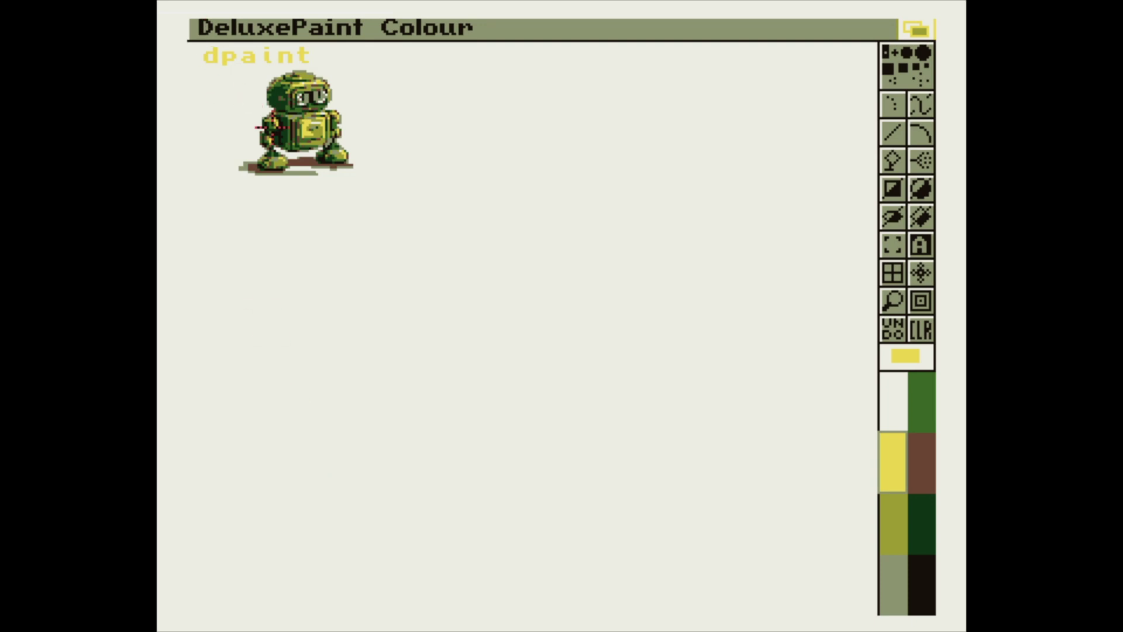
pyautogui.press('F12')
pyautogui.hotkey('alt', 'F4')
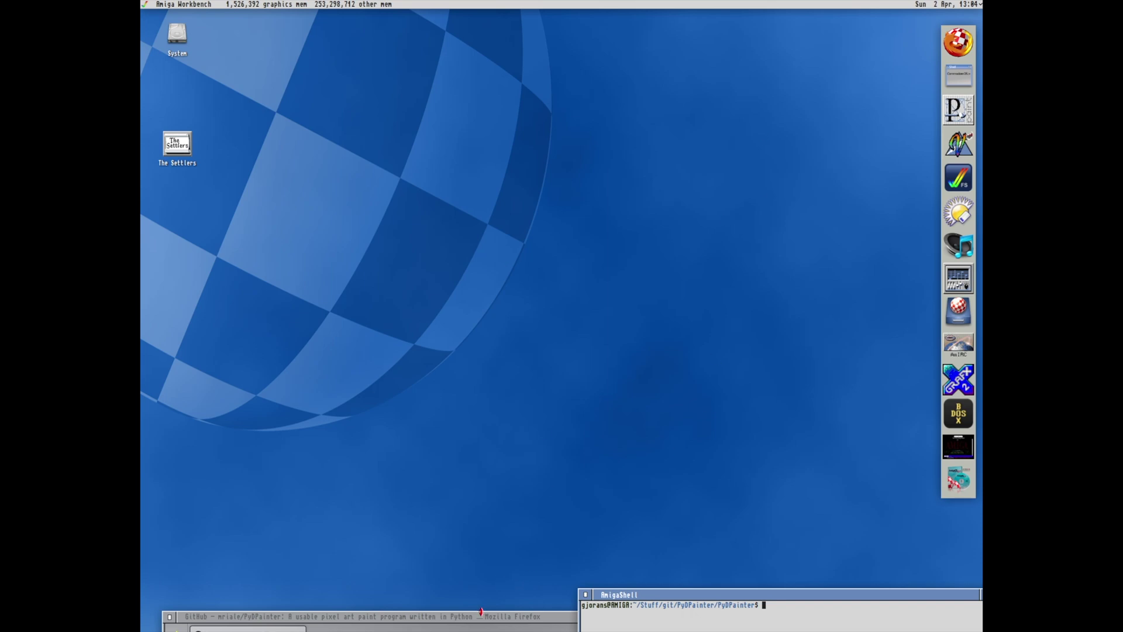
# Restore Firefox on the PyDPainter GitHub repo, check the Code dropdown, and scroll down
pyautogui.doubleClick(360, 621)
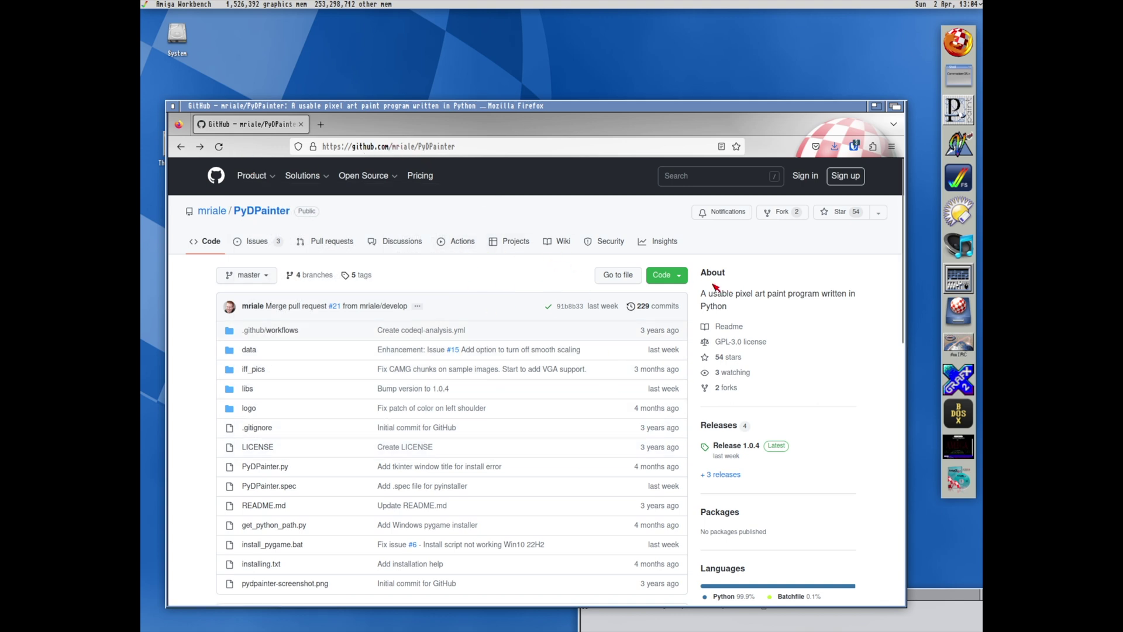
pyautogui.click(680, 278)
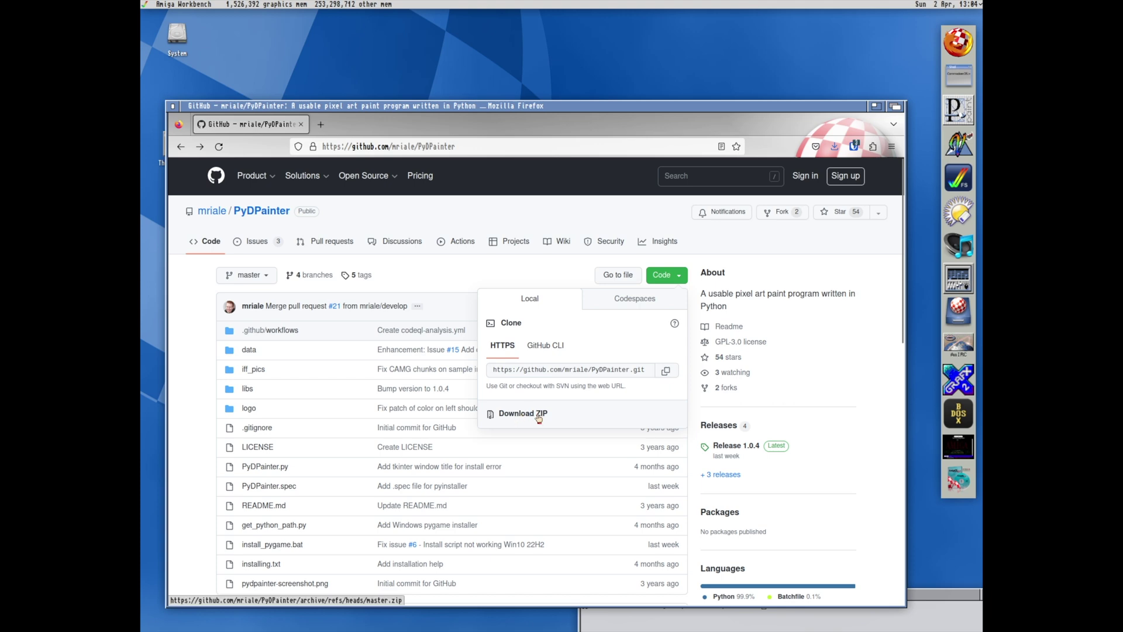
pyautogui.click(681, 278)
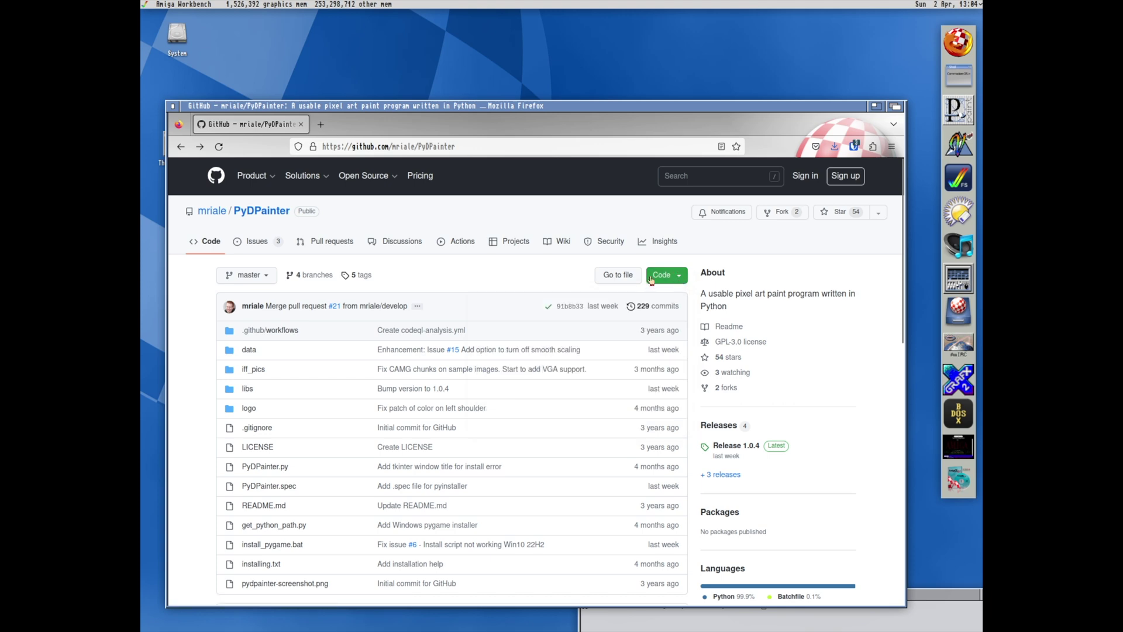
pyautogui.scroll(-3, 424, 282)
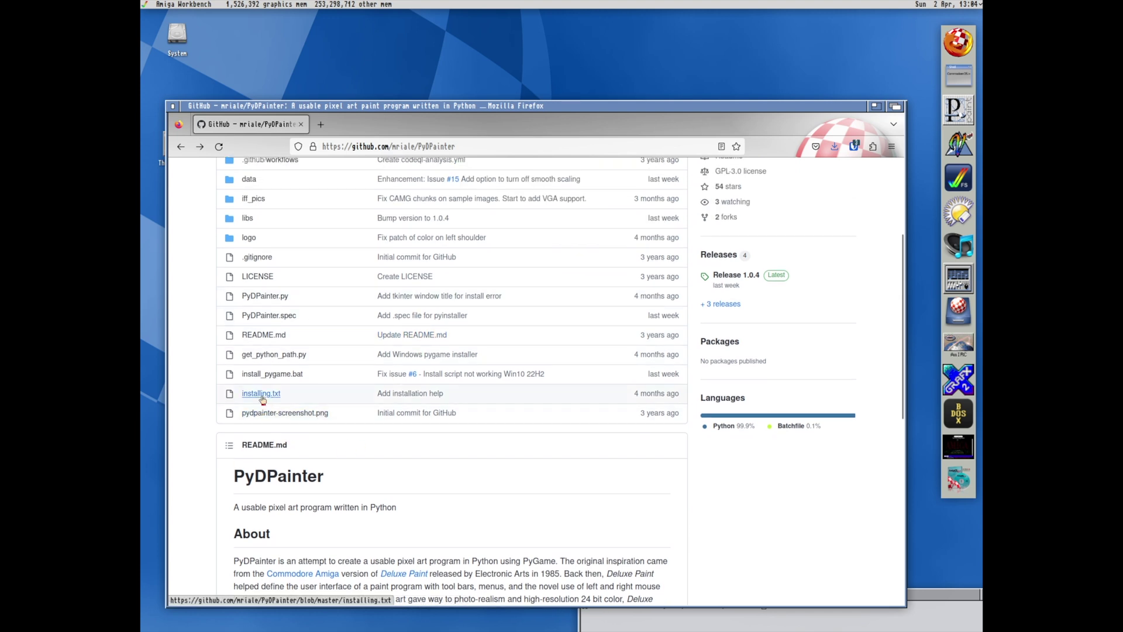
# Open installing.txt and highlight the Ubuntu 19.10 pygame and numpy install commands
pyautogui.click(263, 394)
pyautogui.scroll(-2, 413, 410)
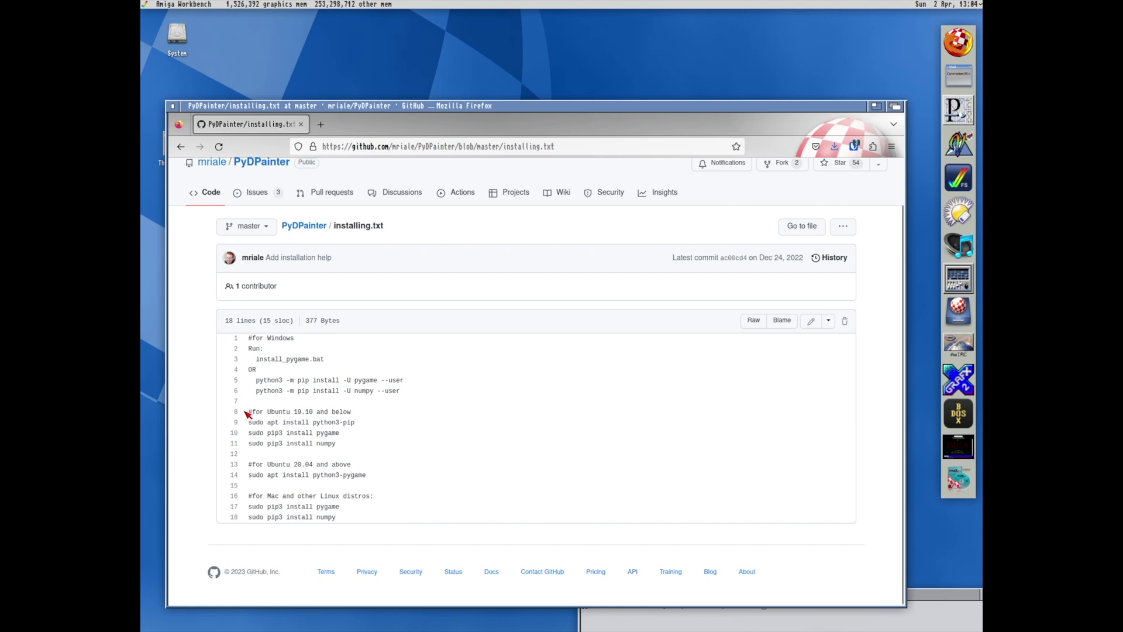
pyautogui.moveTo(247, 412); pyautogui.dragTo(341, 445)
pyautogui.click(346, 443)
pyautogui.moveTo(312, 432); pyautogui.dragTo(338, 444)
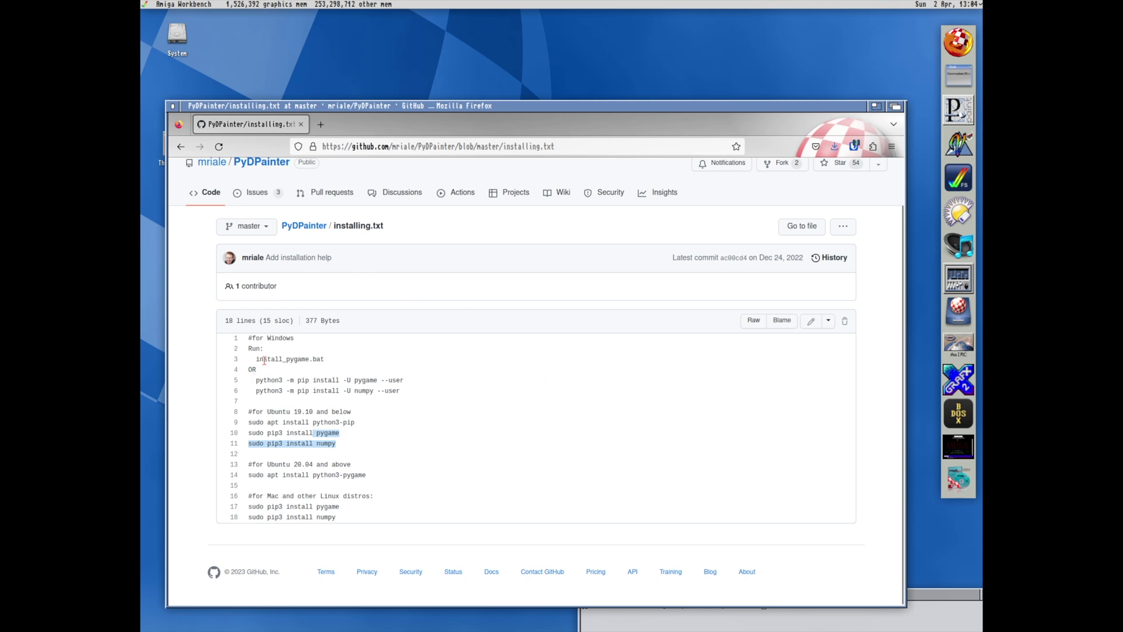
# Review the Windows and Mac/Linux install instructions, then return to the repository page
pyautogui.moveTo(248, 342); pyautogui.dragTo(419, 395)
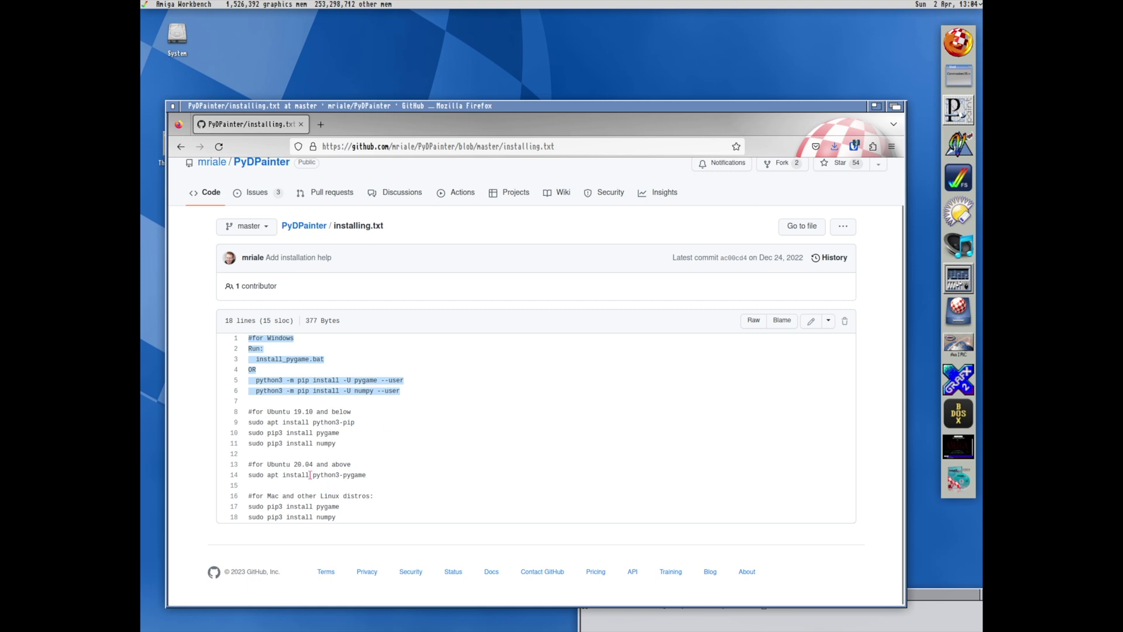
pyautogui.moveTo(248, 501); pyautogui.dragTo(384, 527)
pyautogui.click(430, 481)
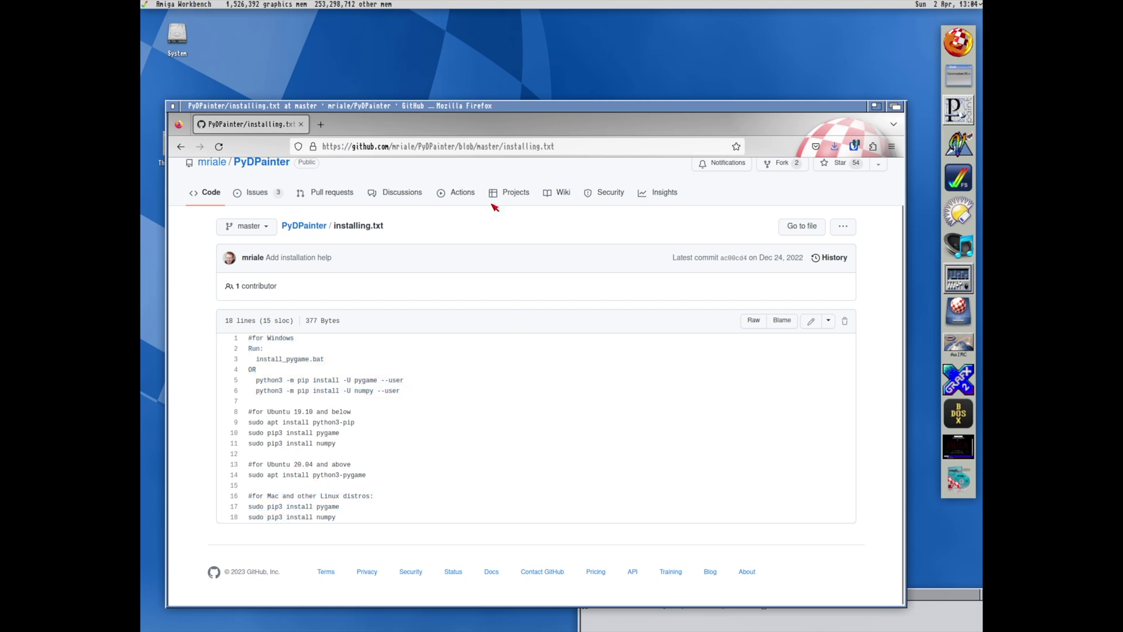
pyautogui.click(181, 146)
pyautogui.click(921, 598)
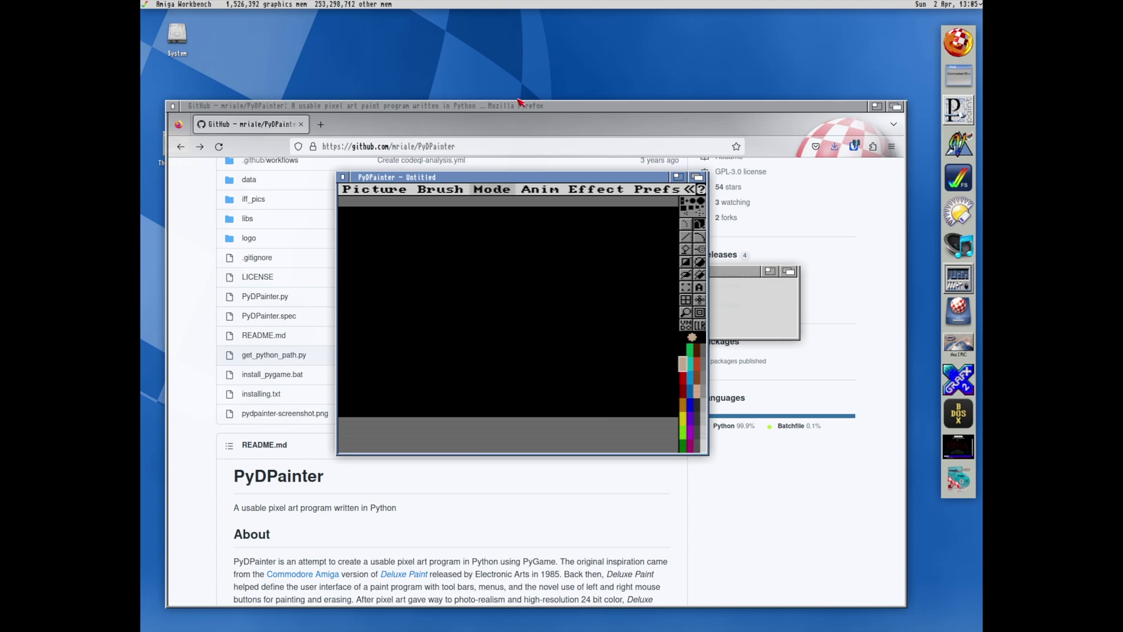
# Move the Firefox window down and the shell window to the bottom-right, out of the way
pyautogui.moveTo(515, 105); pyautogui.dragTo(543, 624)
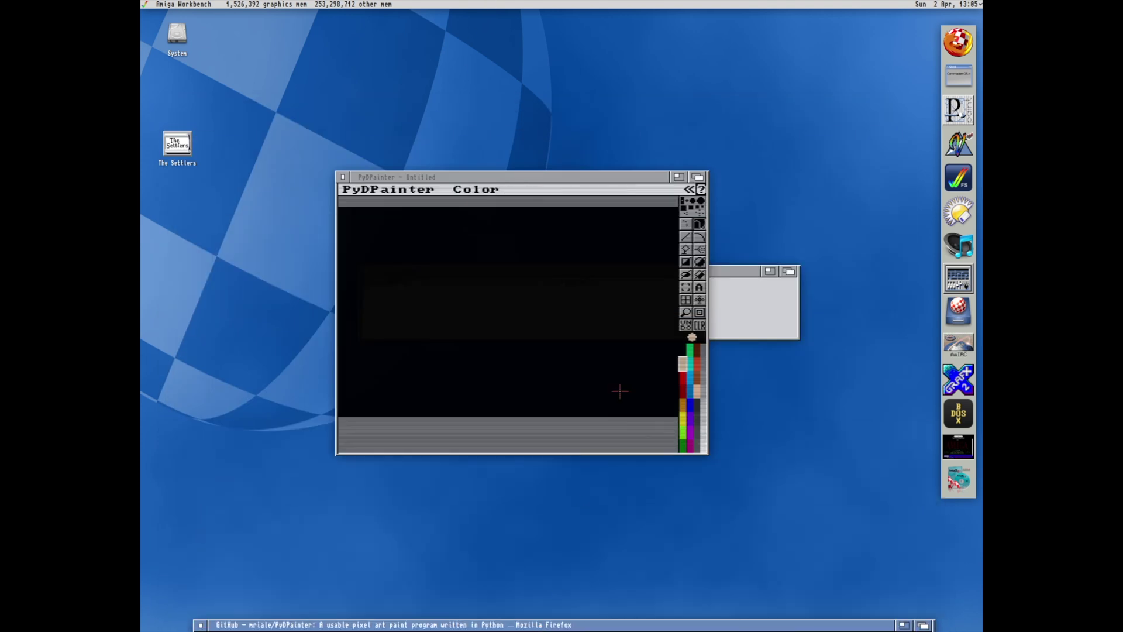
pyautogui.click(744, 284)
pyautogui.moveTo(744, 271); pyautogui.dragTo(927, 619)
# Enlarge the PyDPainter window to be taller, then move it up and to the left
pyautogui.moveTo(526, 172); pyautogui.dragTo(522, 171)
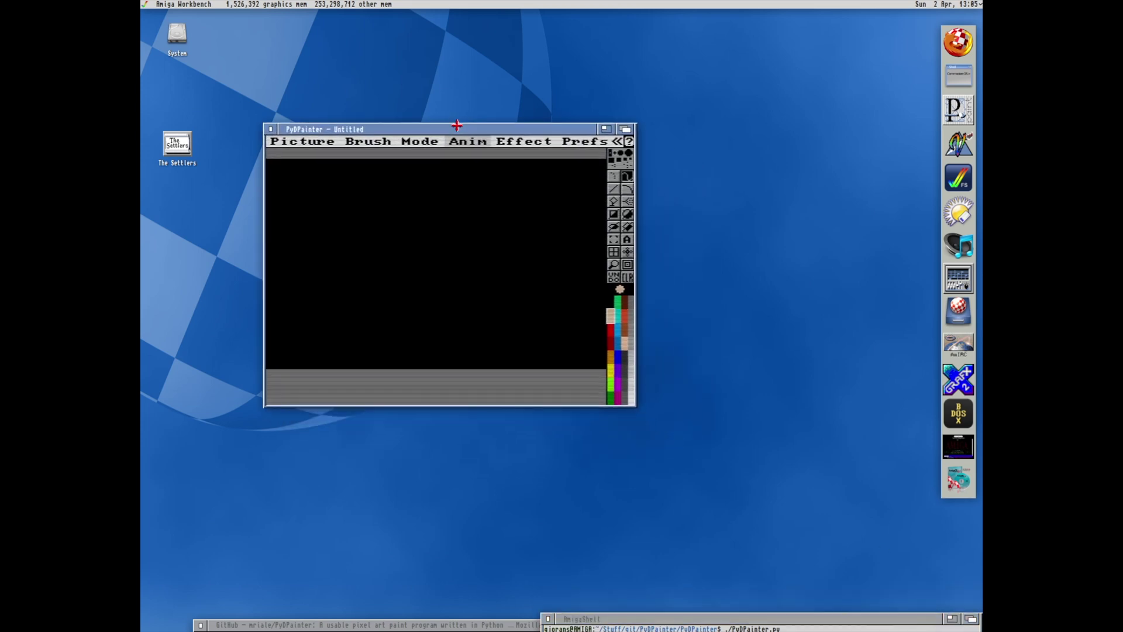
pyautogui.moveTo(634, 404); pyautogui.dragTo(856, 534)
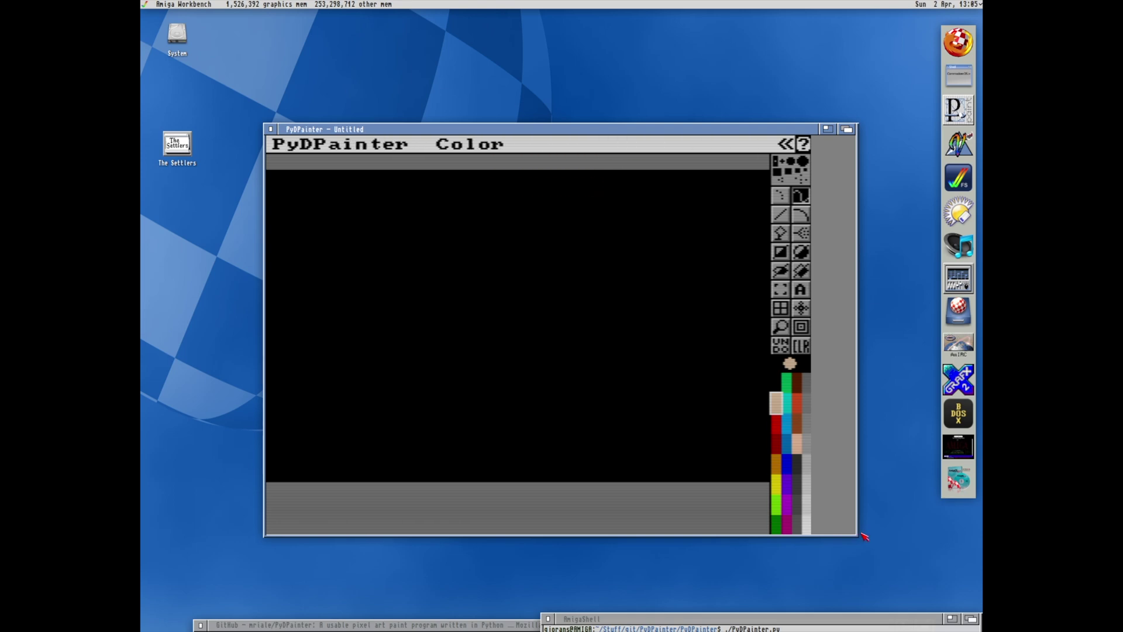
pyautogui.moveTo(856, 534); pyautogui.dragTo(826, 588)
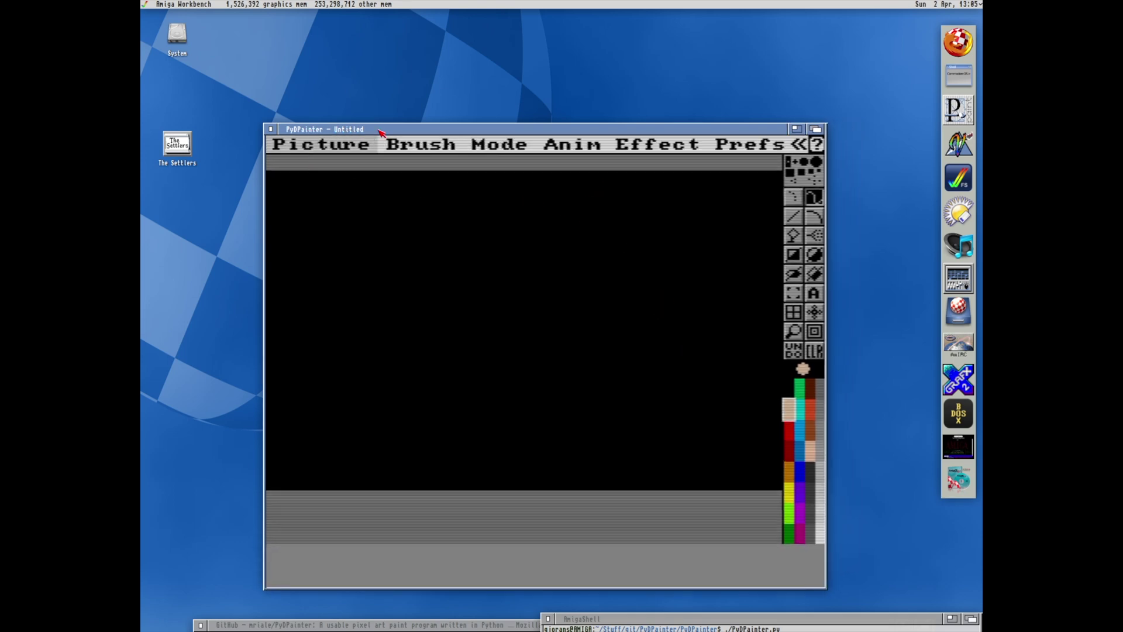
pyautogui.moveTo(381, 131); pyautogui.dragTo(354, 99)
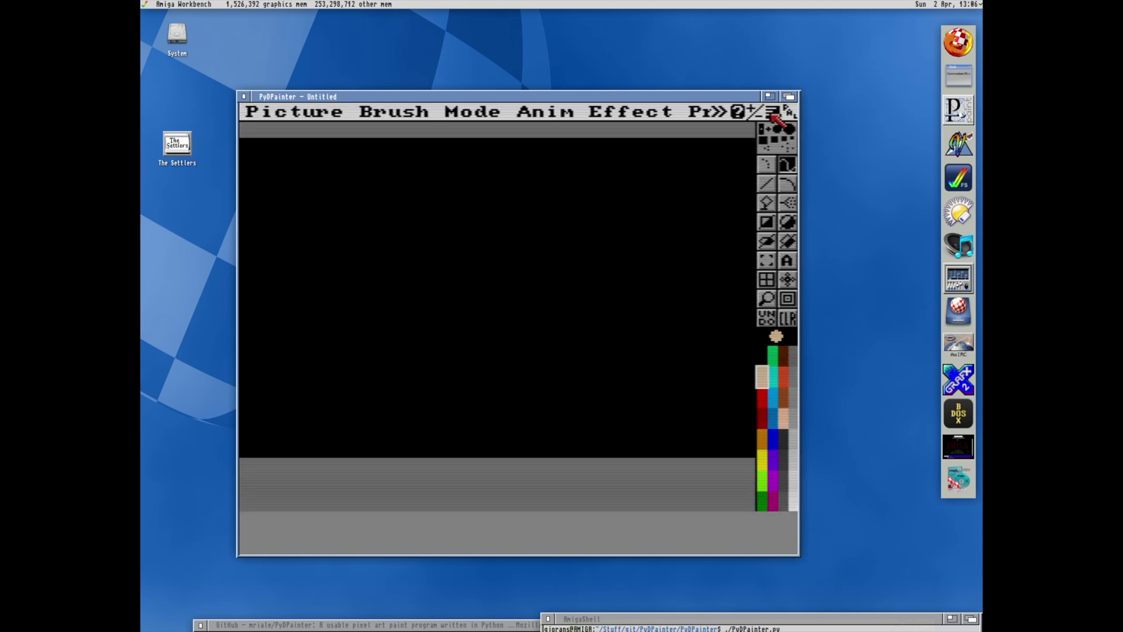
# Expand and collapse the full menu bar, then switch off the scanline display effect
pyautogui.click(723, 112)
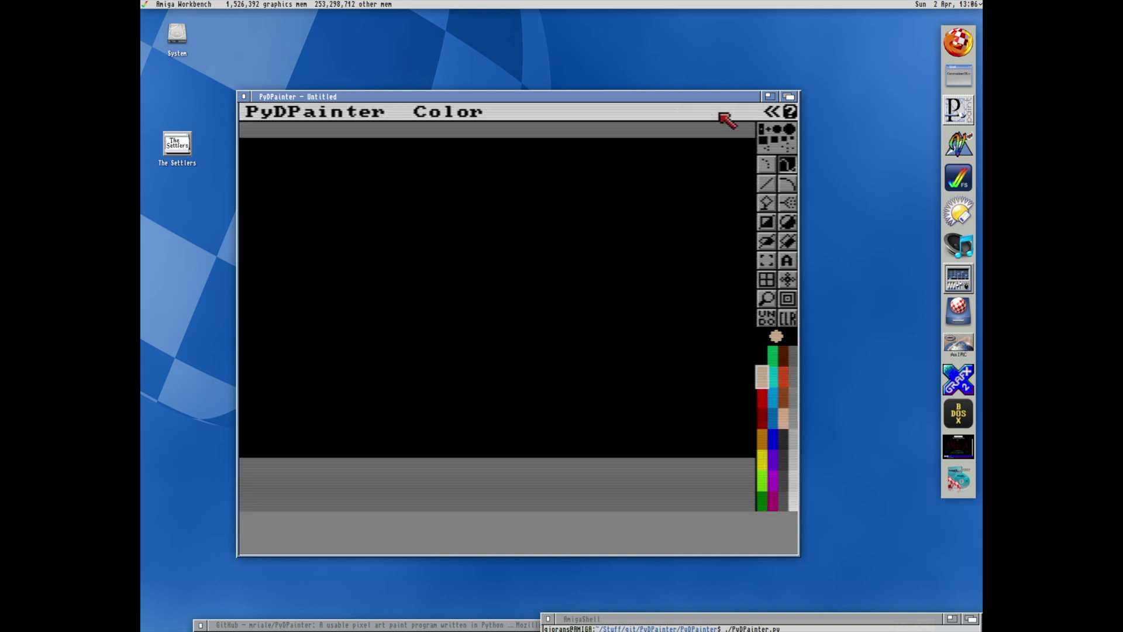
pyautogui.click(772, 112)
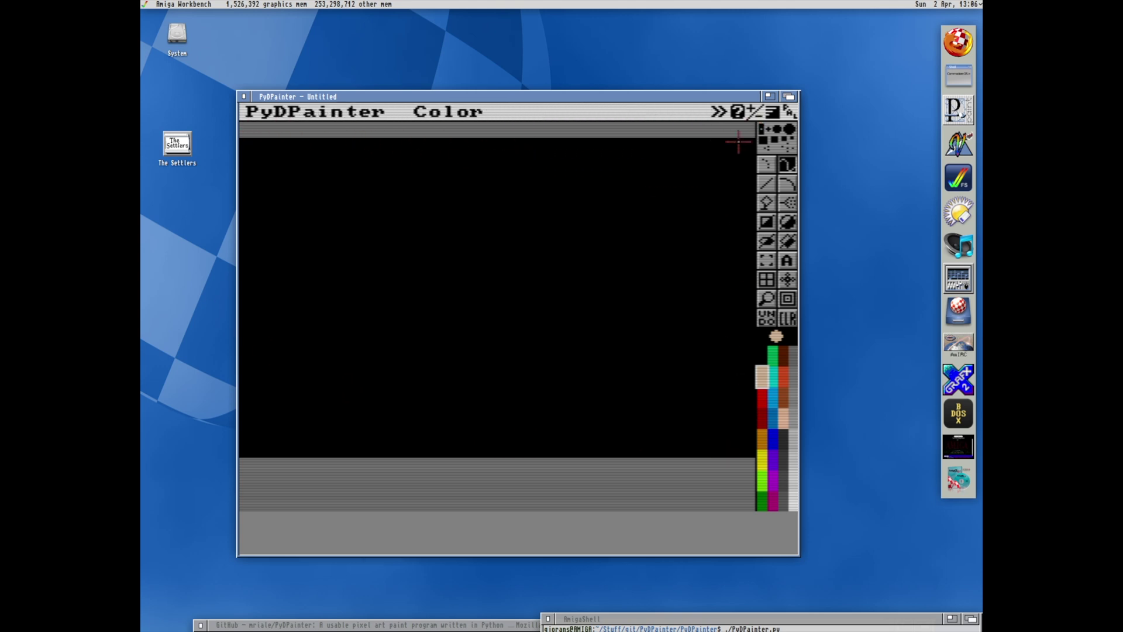
pyautogui.click(784, 111)
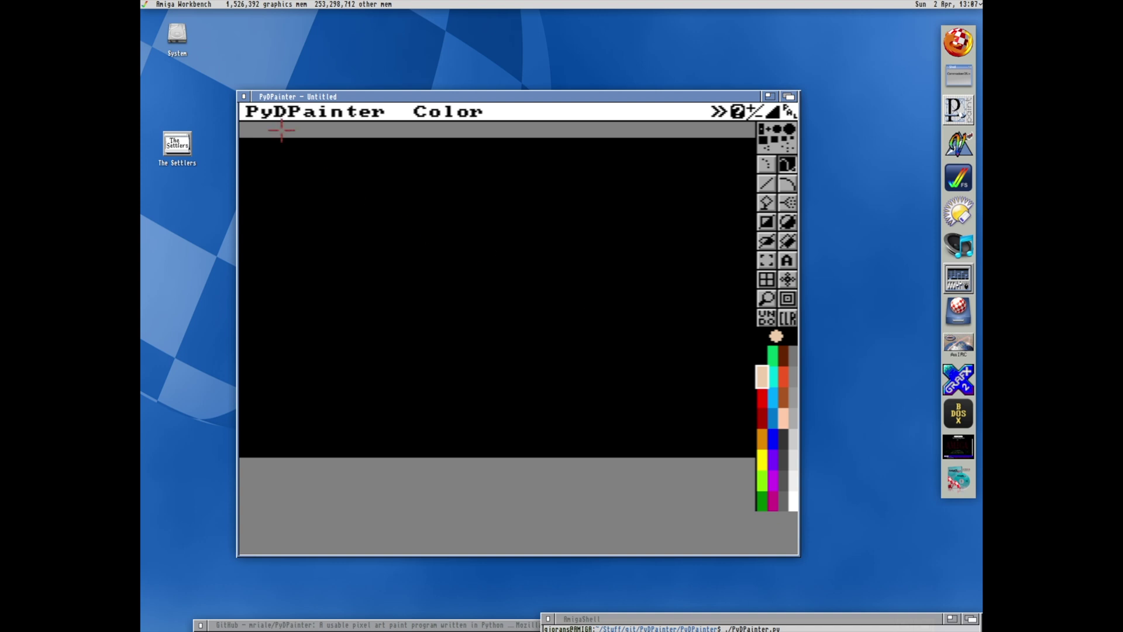
# Use Picture > Open to load robotdpaint.iff from Pictures/dpaint/demographics/wip
pyautogui.click(270, 113)
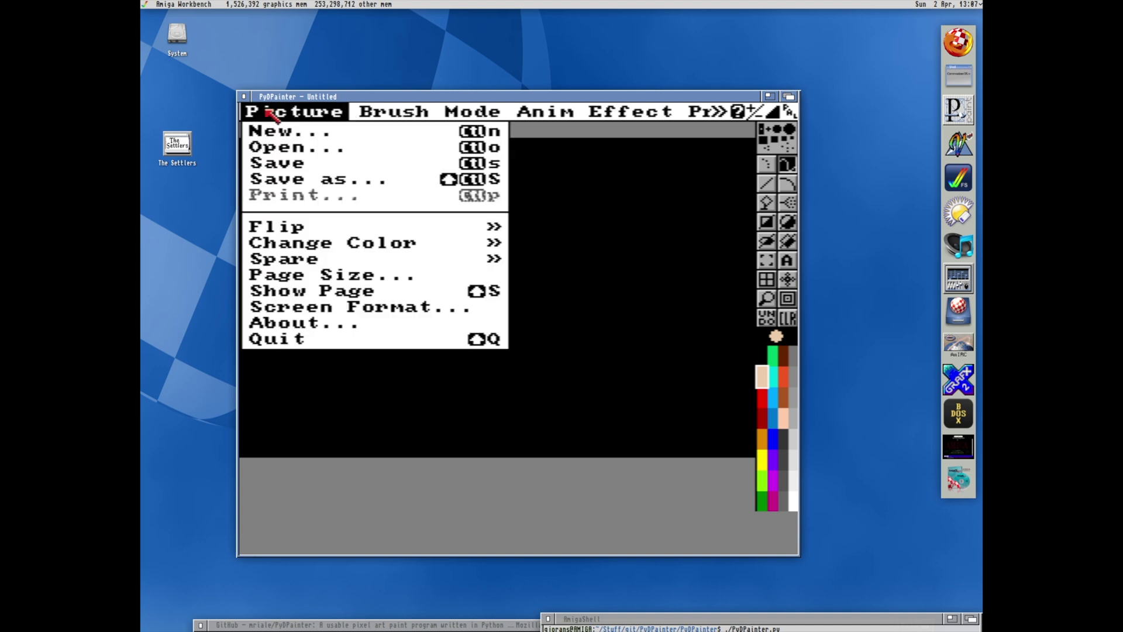
pyautogui.click(273, 148)
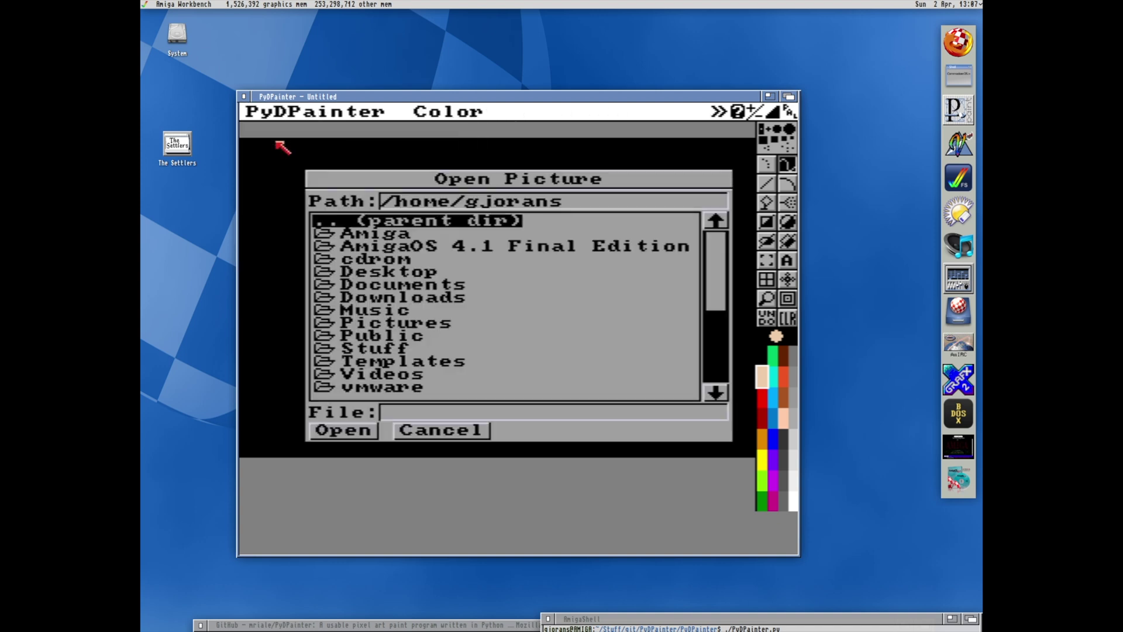
pyautogui.click(392, 322)
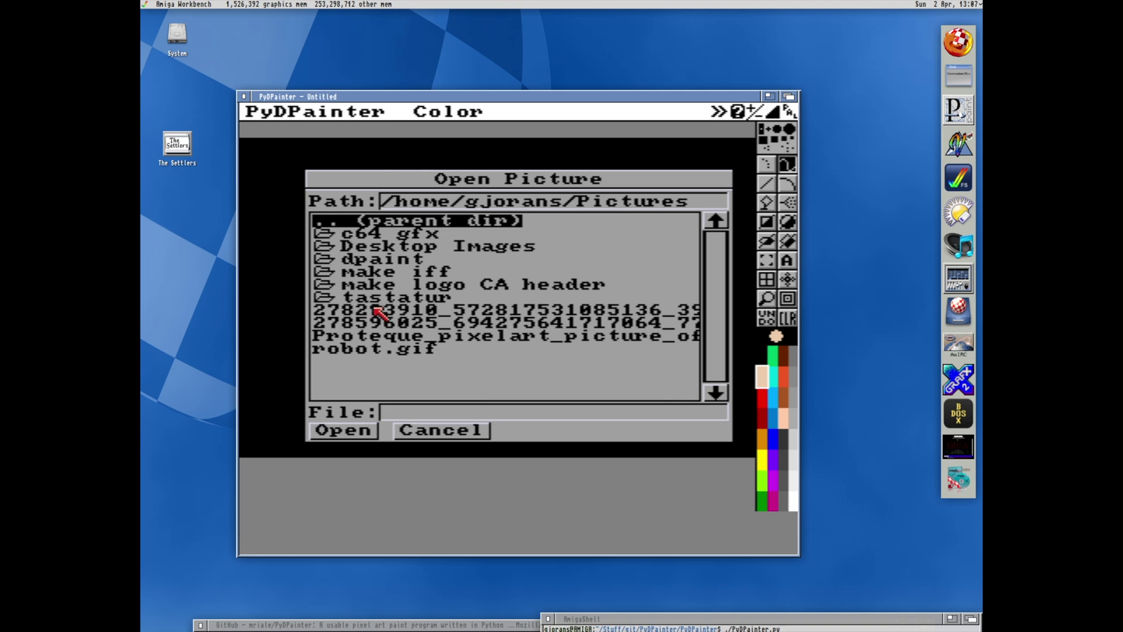
pyautogui.click(386, 262)
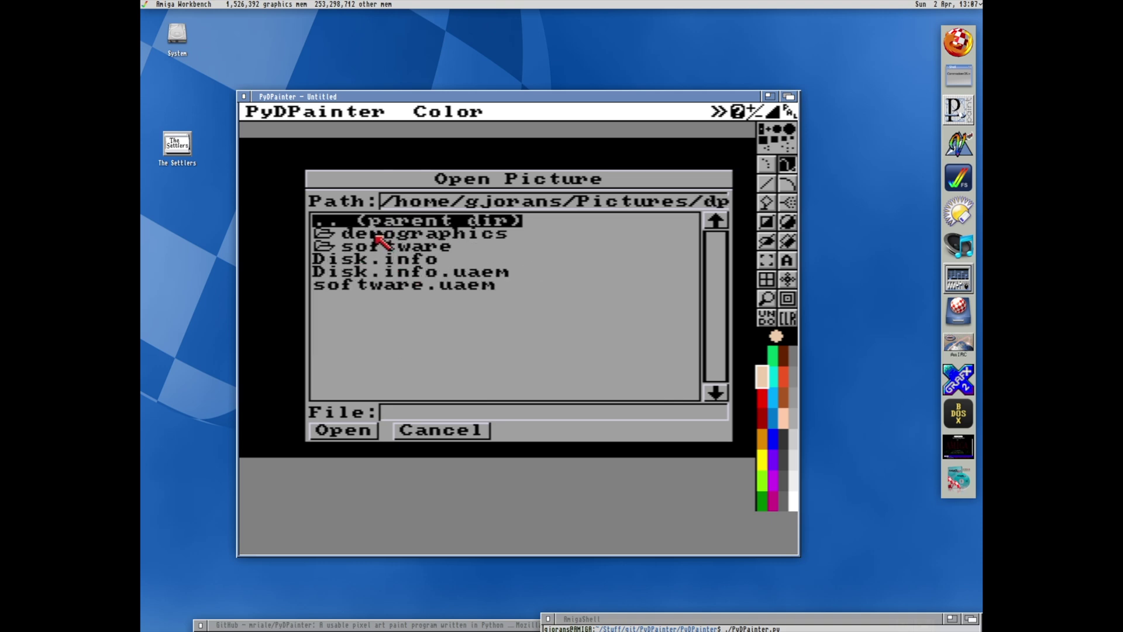
pyautogui.click(375, 236)
pyautogui.click(376, 244)
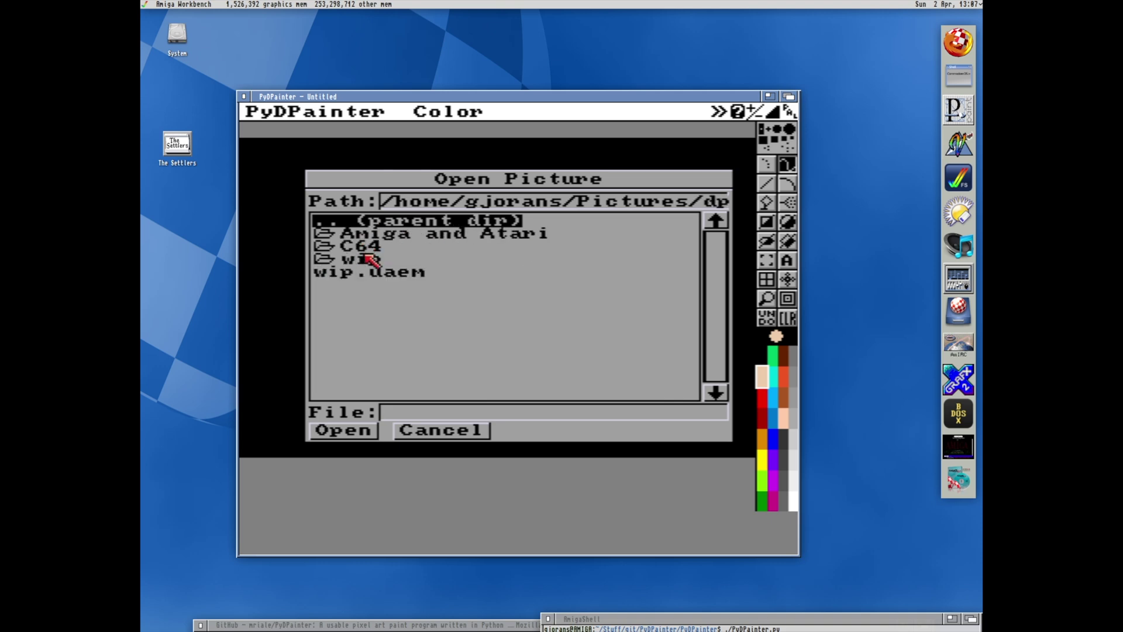
pyautogui.click(365, 257)
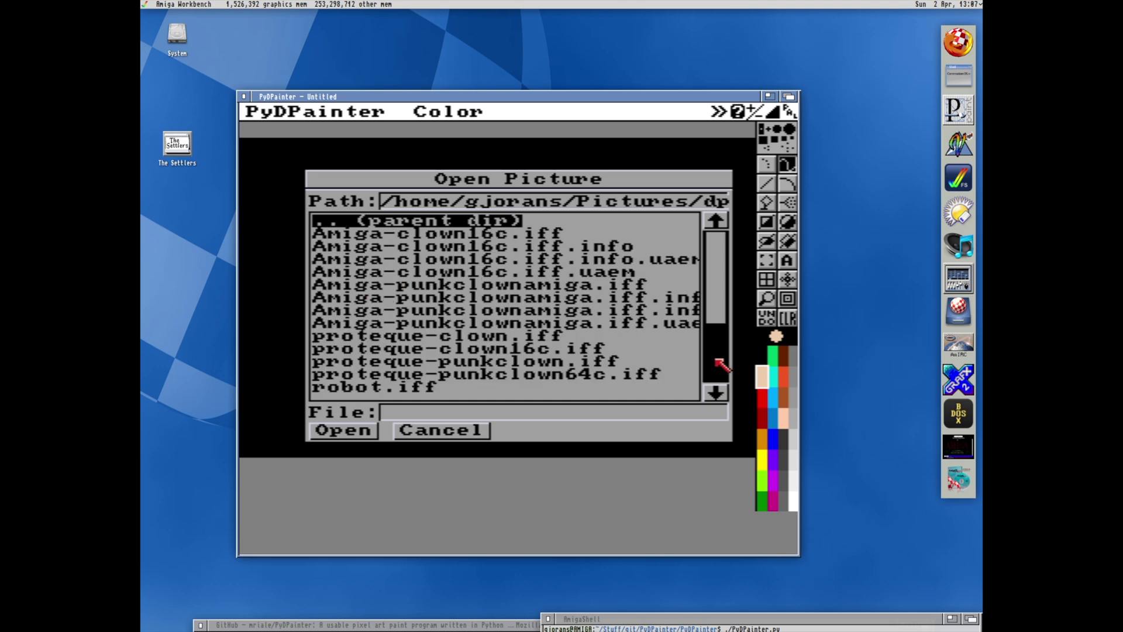
pyautogui.moveTo(714, 308); pyautogui.dragTo(714, 382)
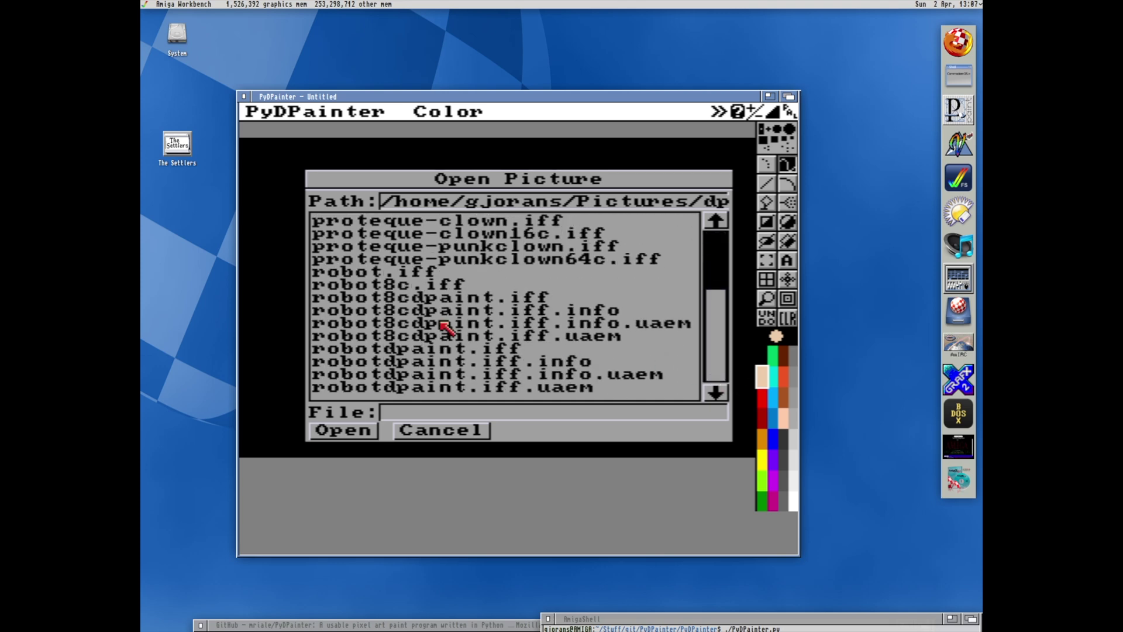
pyautogui.click(402, 351)
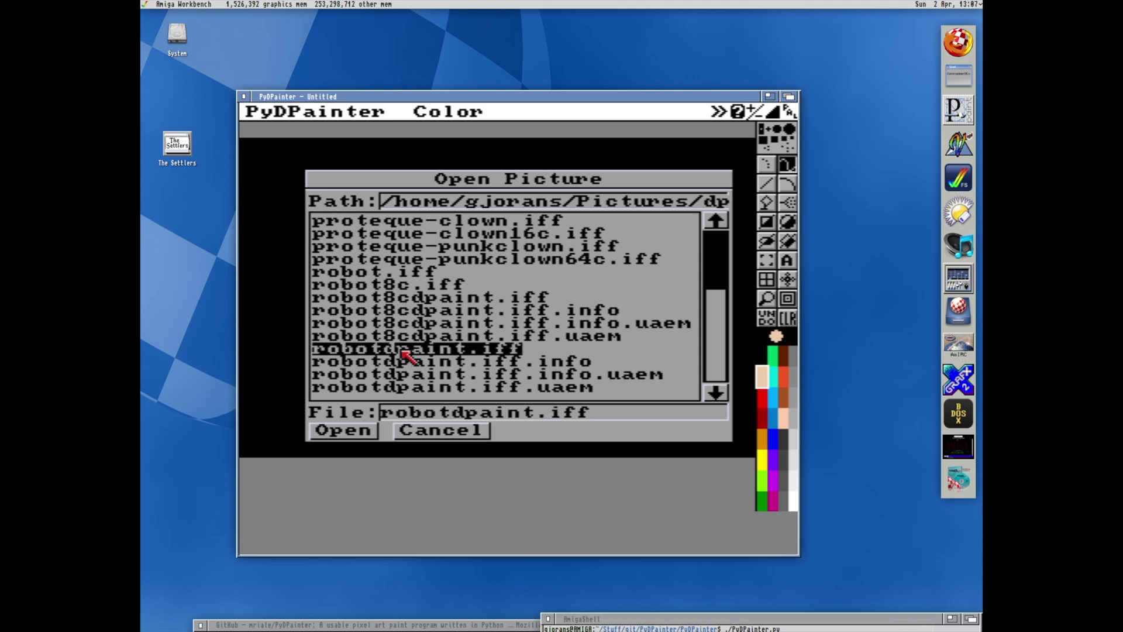
pyautogui.click(352, 434)
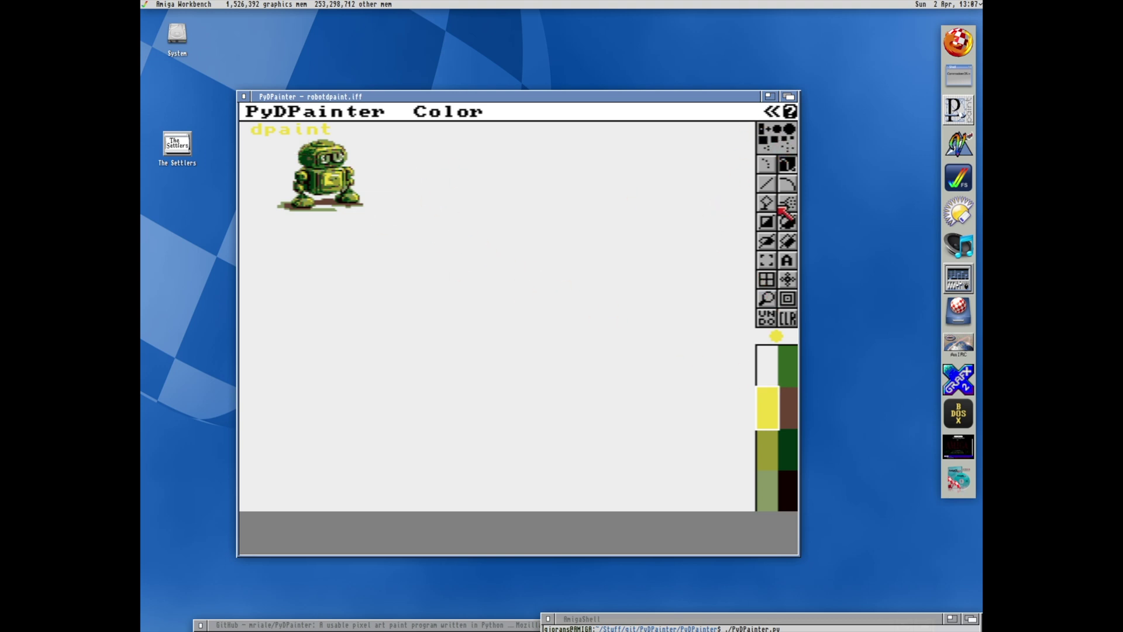
pyautogui.click(766, 298)
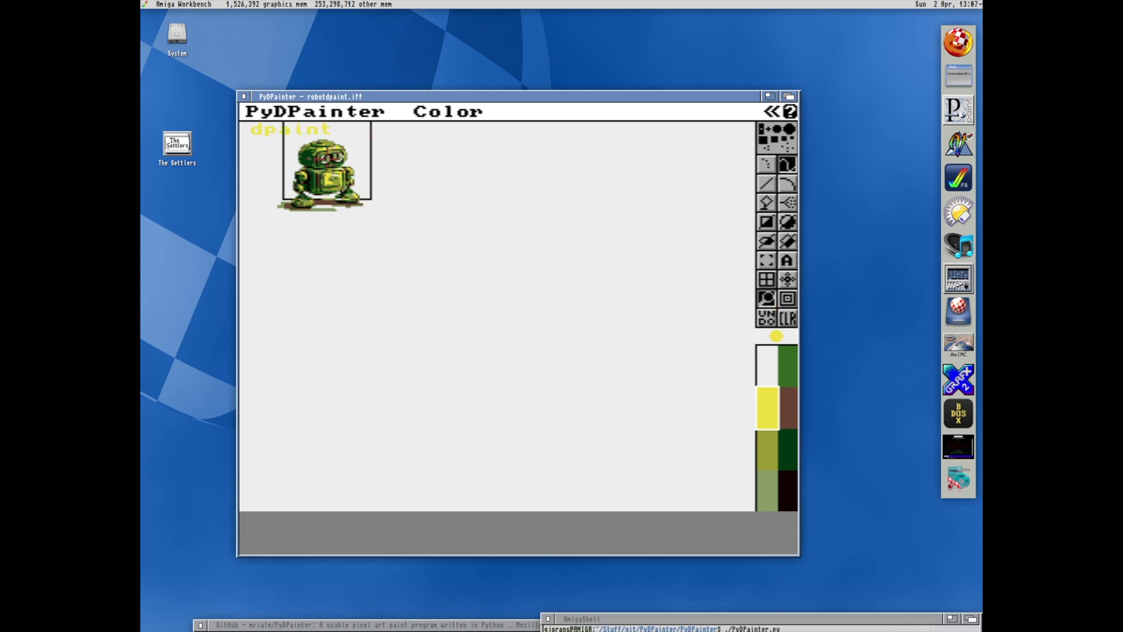
pyautogui.click(330, 160)
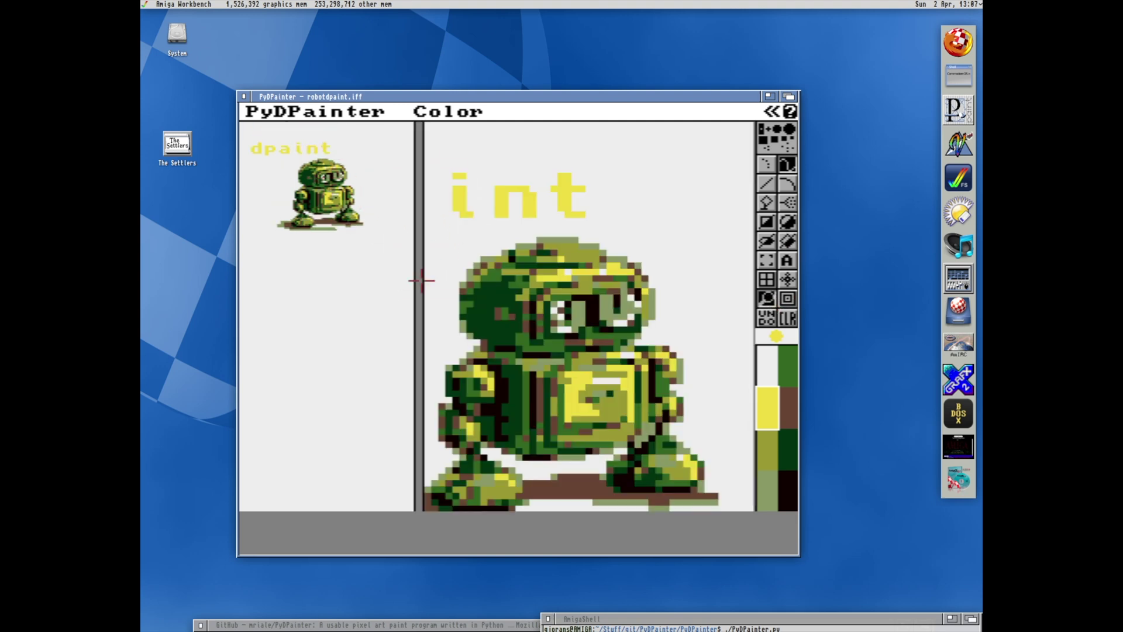
pyautogui.click(770, 301)
pyautogui.click(767, 165)
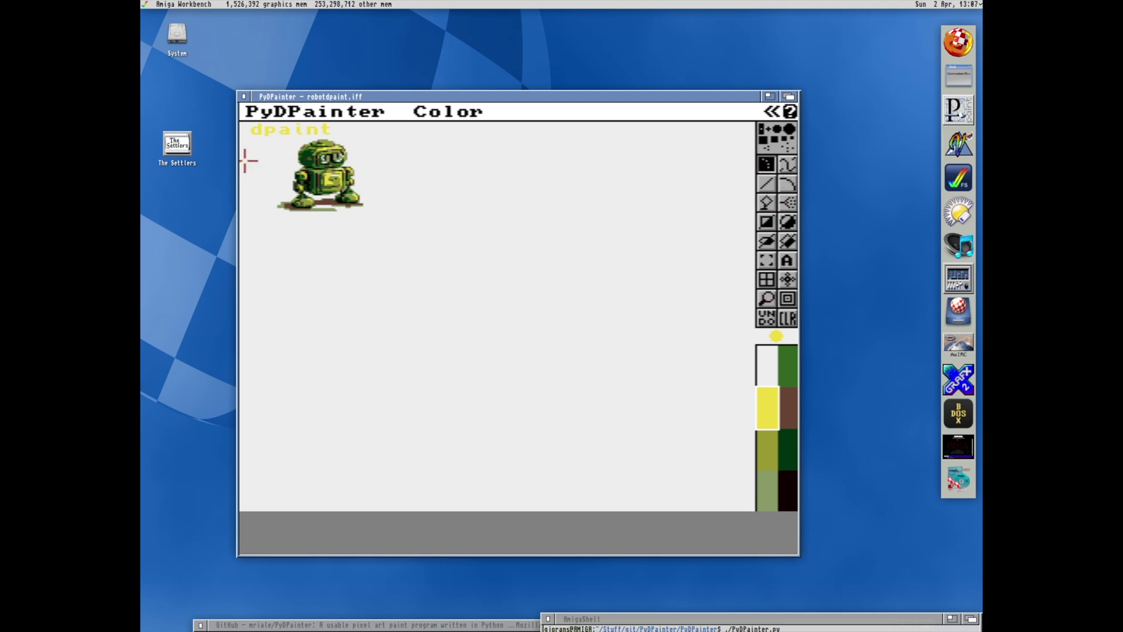
# Paint a few trial yellow strokes left of the robot and undo them
pyautogui.moveTo(263, 158); pyautogui.dragTo(281, 148)
pyautogui.click(767, 318)
pyautogui.moveTo(254, 139)
pyautogui.mouseDown()
pyautogui.moveTo(258, 170)
pyautogui.moveTo(279, 173)
pyautogui.mouseUp()
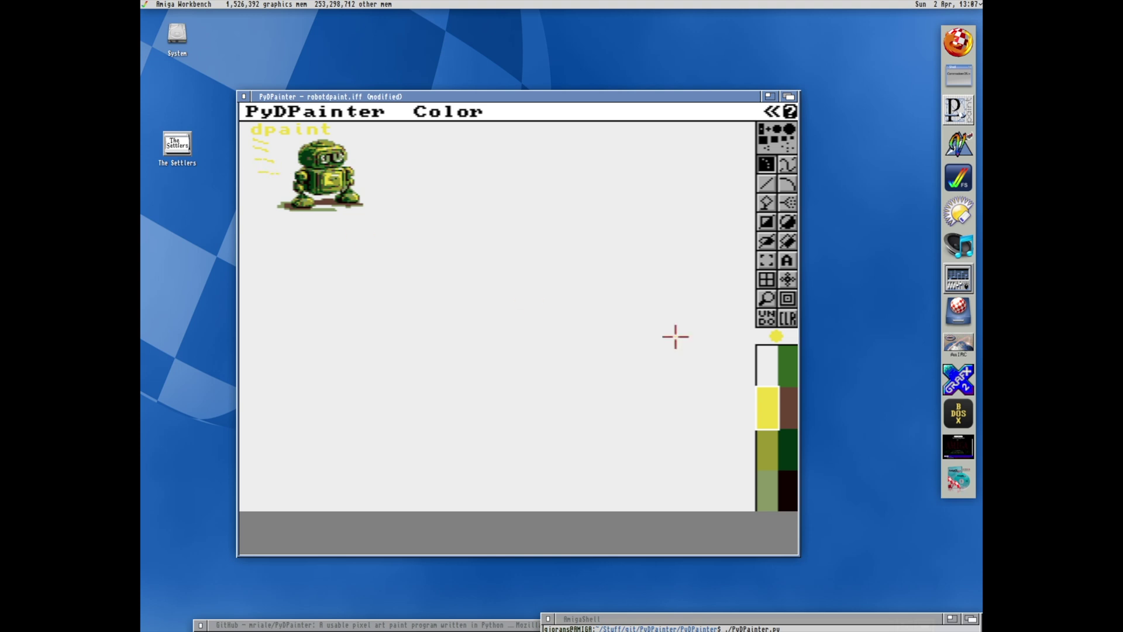
pyautogui.click(768, 319)
# Spray a dark green airbrush cloud just left of the robot
pyautogui.click(788, 203)
pyautogui.click(795, 367)
pyautogui.moveTo(252, 147); pyautogui.dragTo(260, 158)
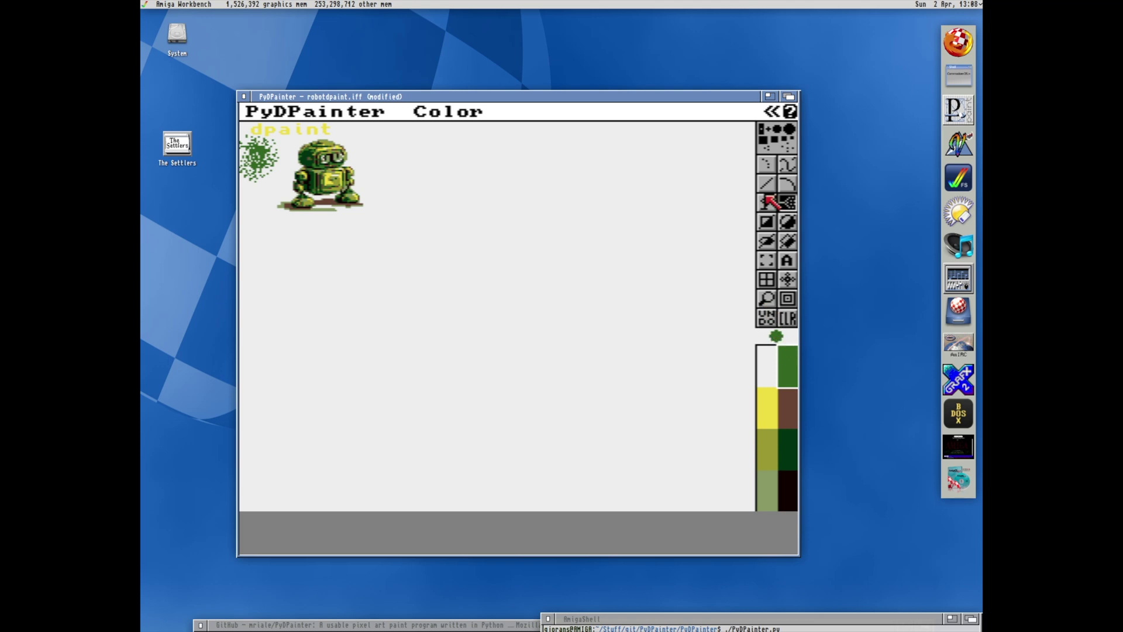
pyautogui.rightClick(308, 117)
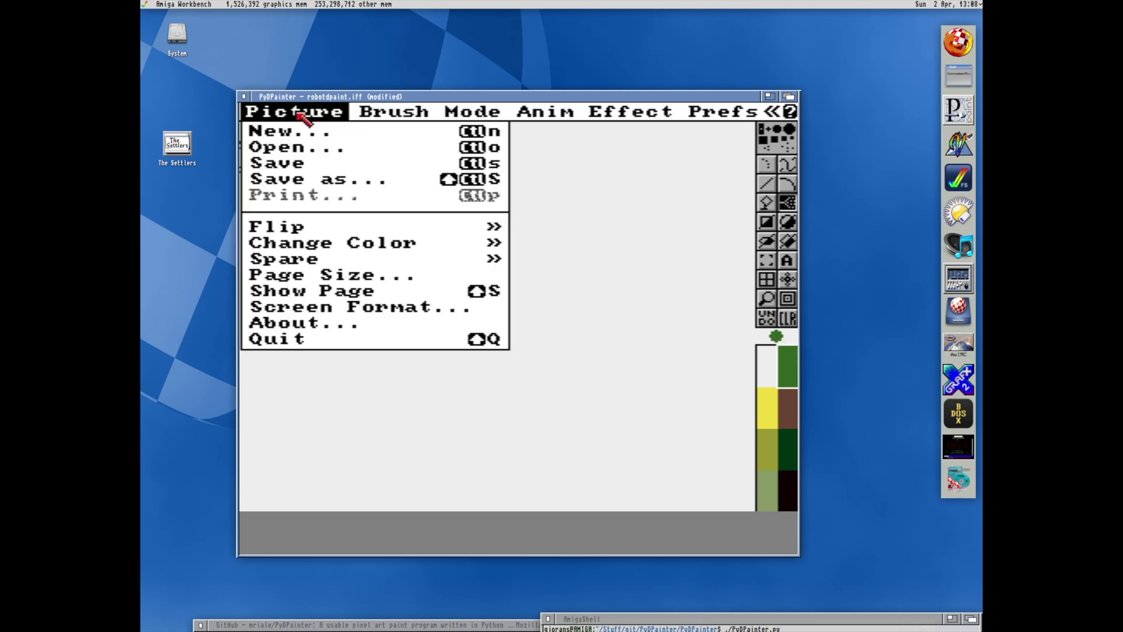
pyautogui.moveTo(374, 114)
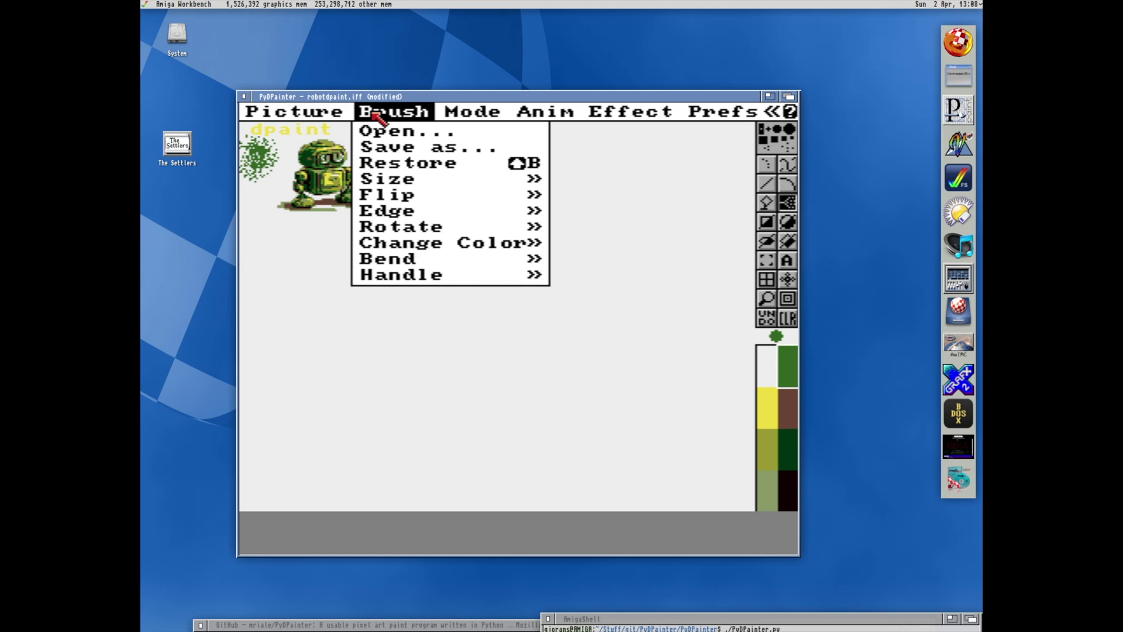
pyautogui.moveTo(397, 182)
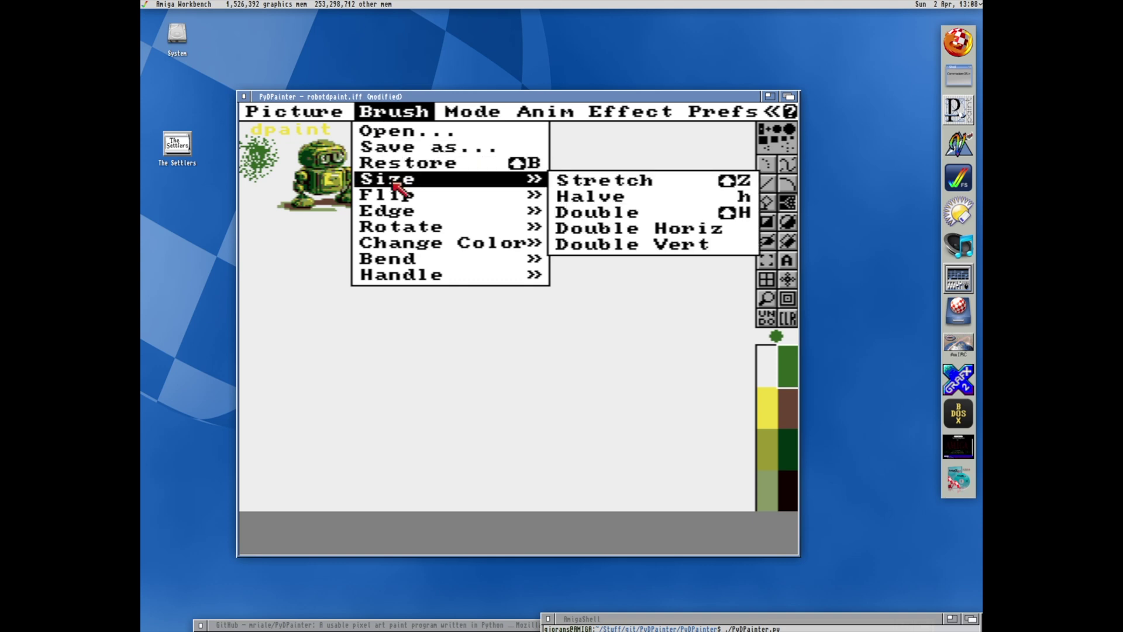
pyautogui.moveTo(400, 212)
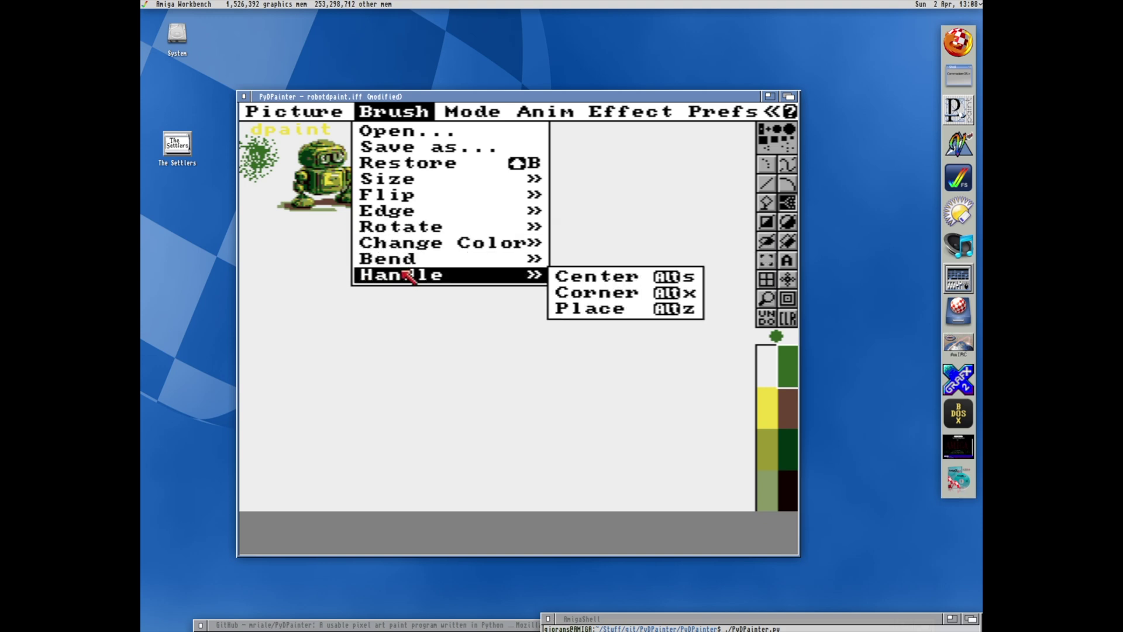
pyautogui.moveTo(466, 109)
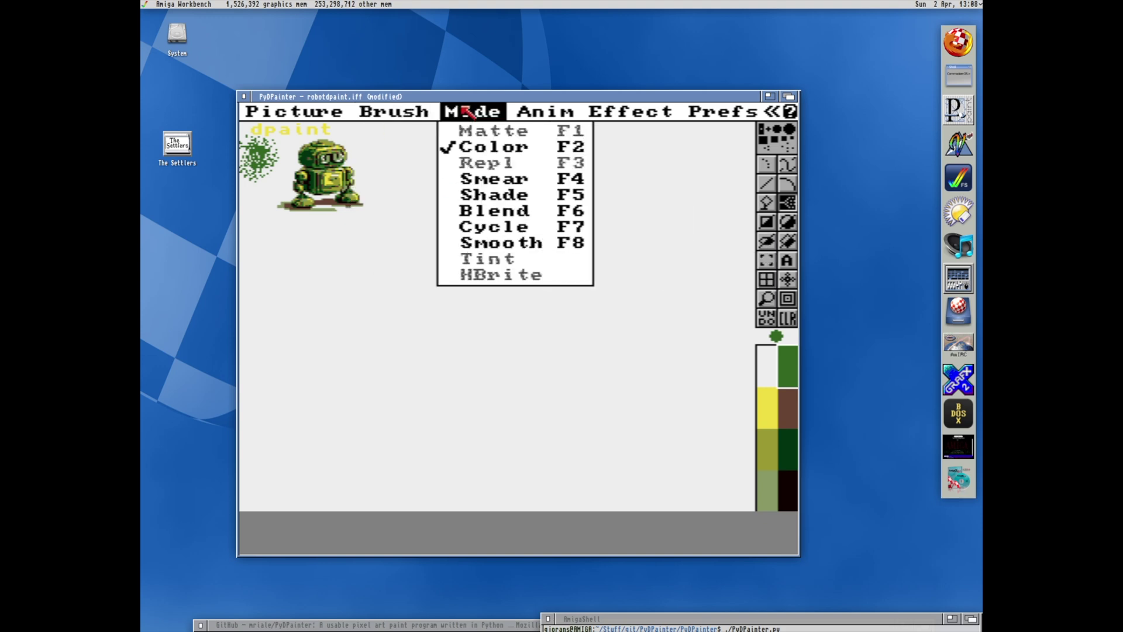
pyautogui.moveTo(537, 113)
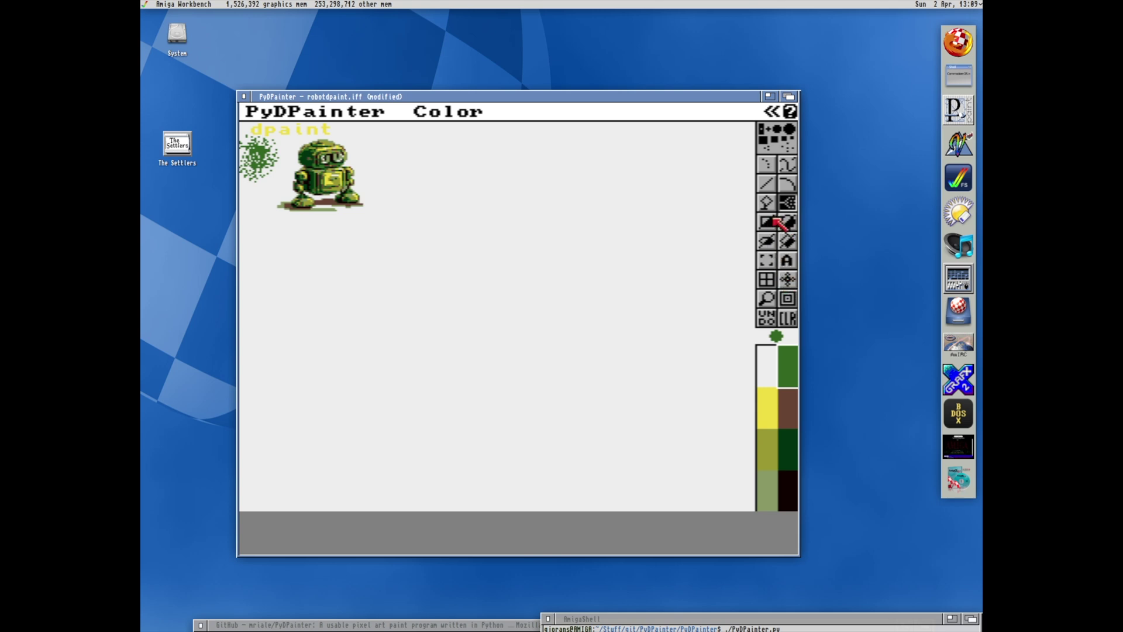
pyautogui.click(766, 203)
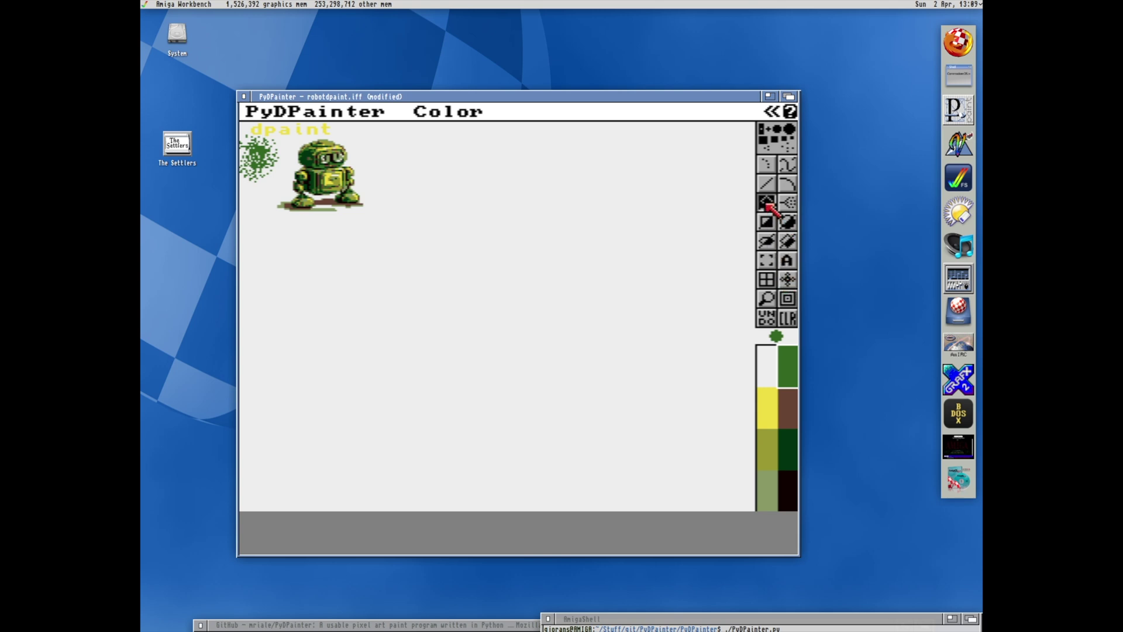
pyautogui.click(348, 125)
pyautogui.click(766, 318)
pyautogui.moveTo(278, 111)
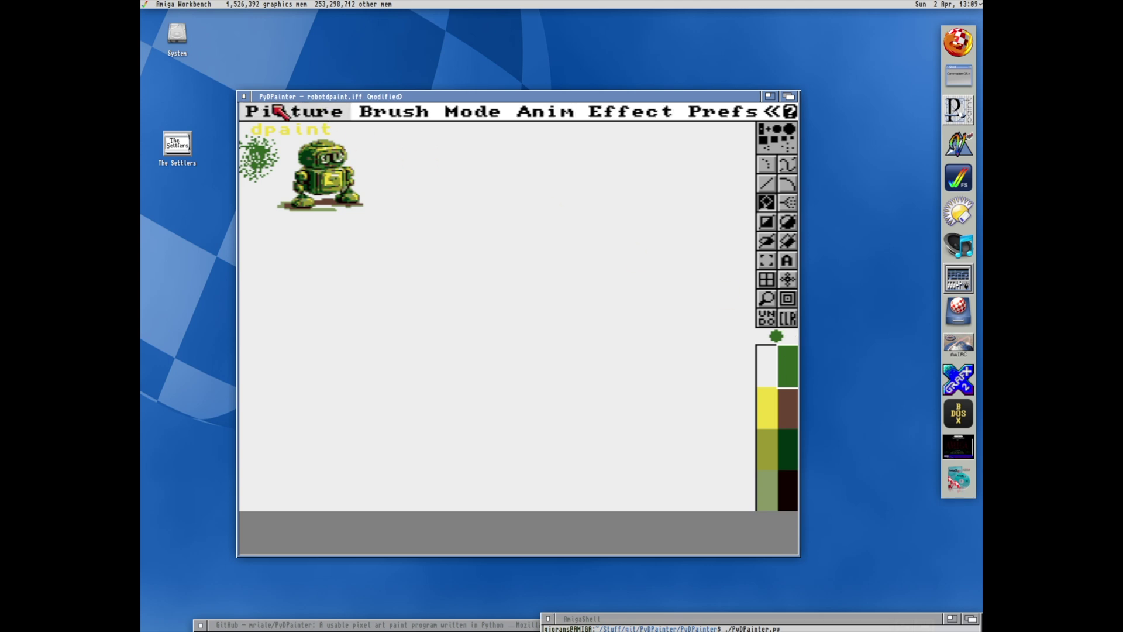
pyautogui.click(275, 112)
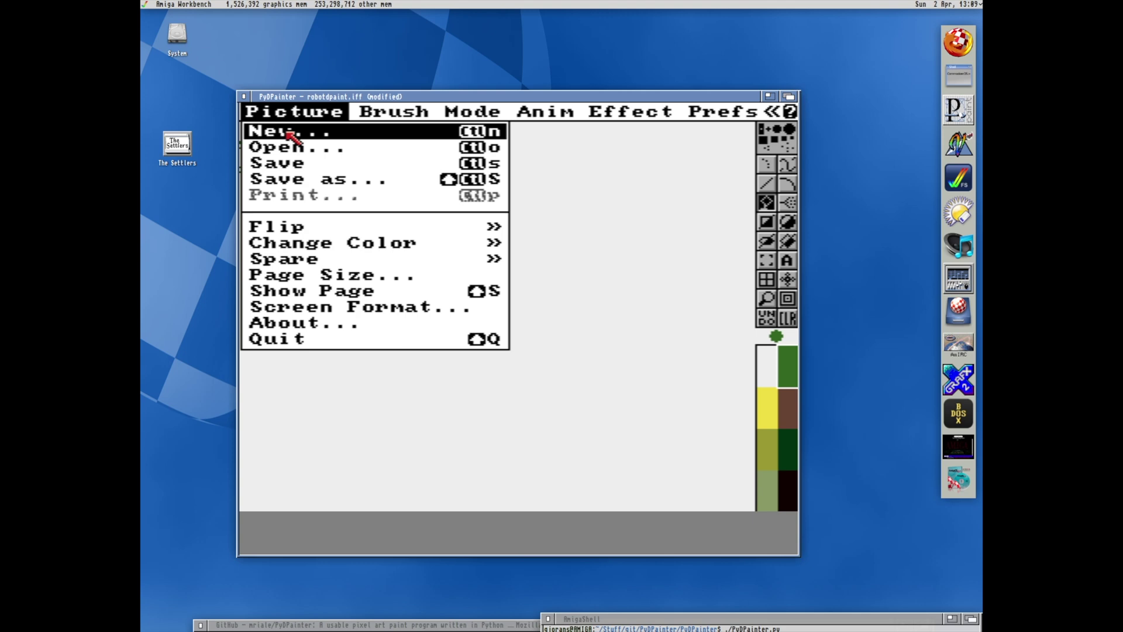
# Dismiss the picture commands, move PyDPainter to the top-left and enlarge its window
pyautogui.click(293, 111)
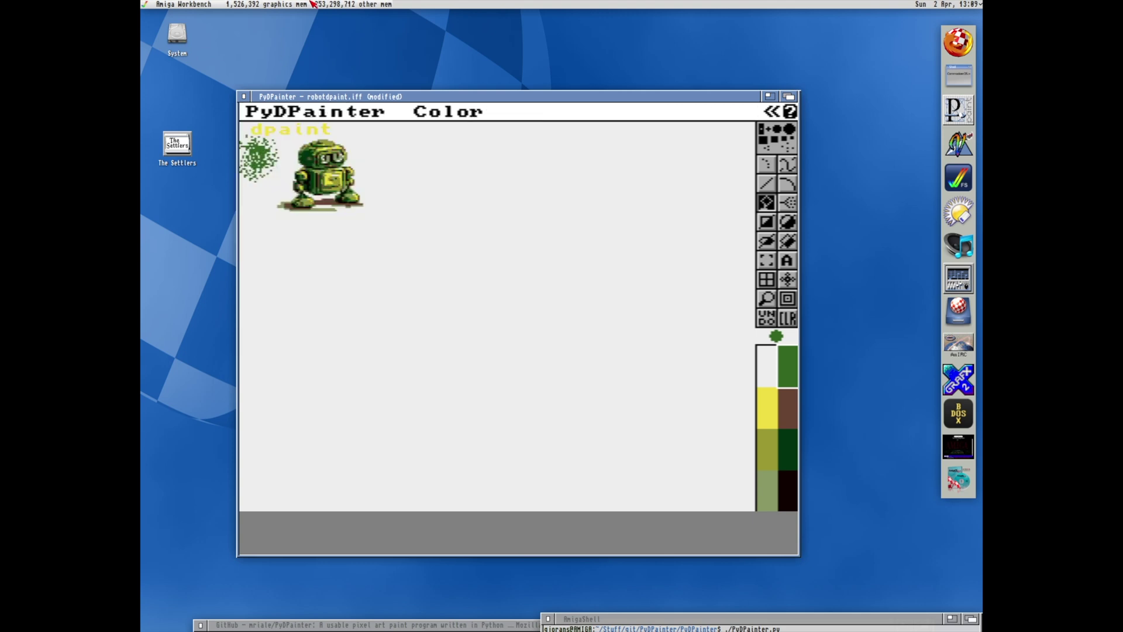
pyautogui.moveTo(431, 98); pyautogui.dragTo(337, 16)
pyautogui.moveTo(704, 476); pyautogui.dragTo(938, 606)
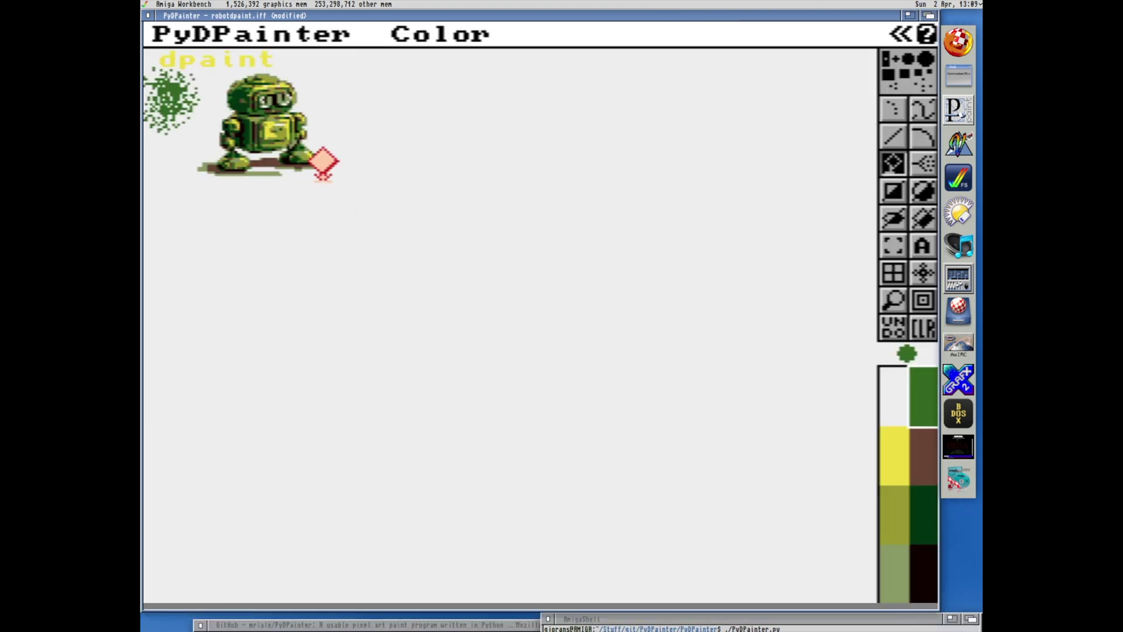
# Expand the extra title-bar buttons and toggle scaling, ending with a smaller window
pyautogui.moveTo(738, 47)
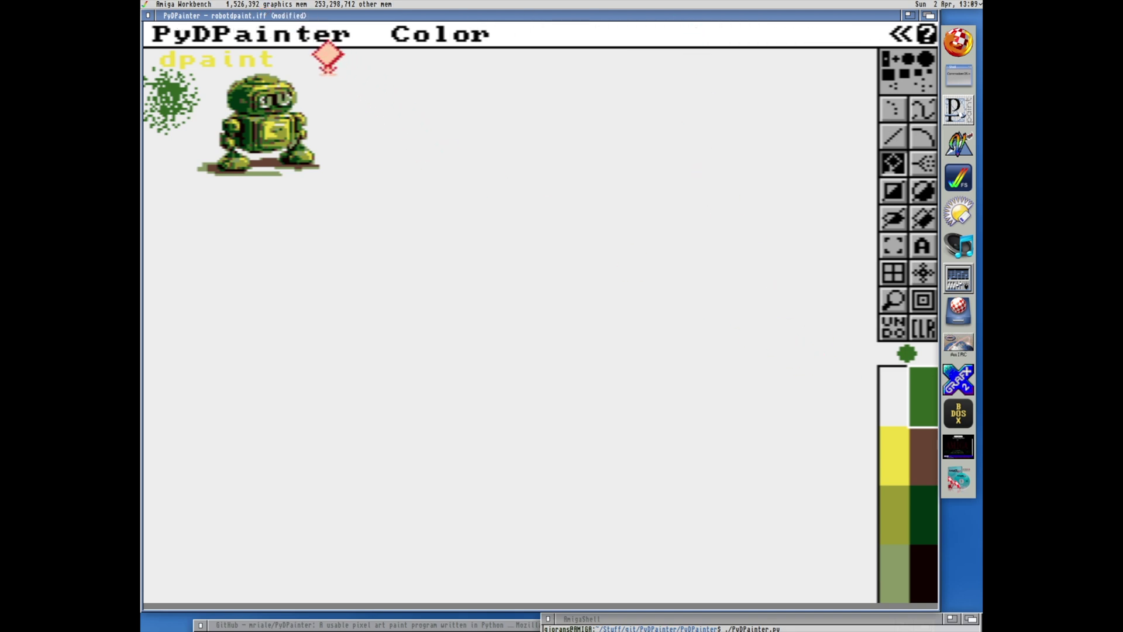
pyautogui.moveTo(243, 16)
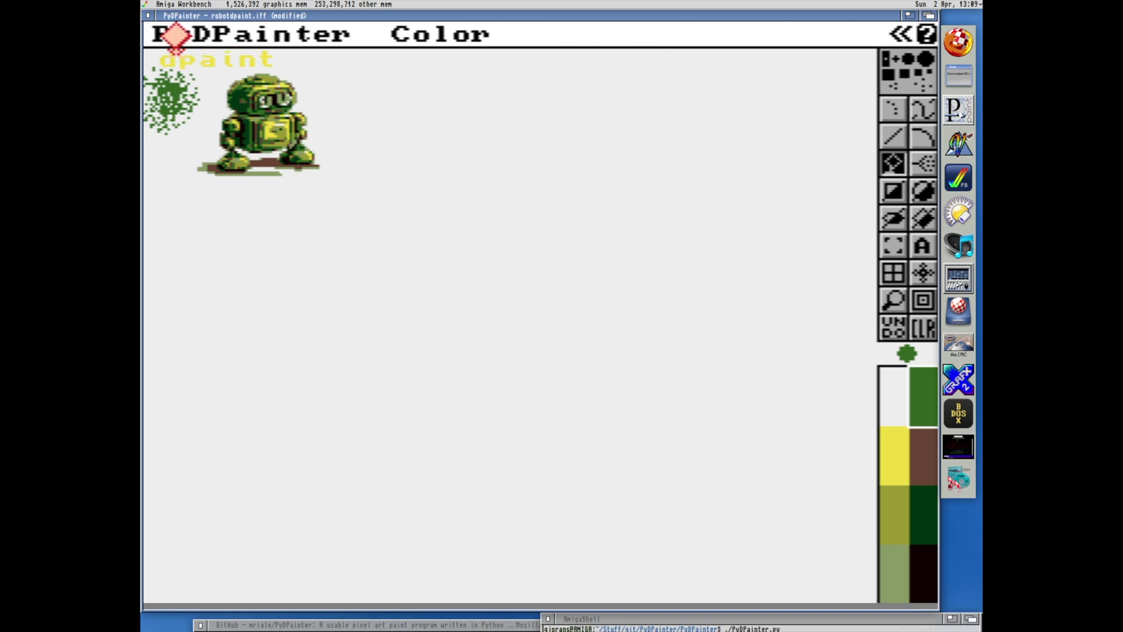
pyautogui.moveTo(218, 37)
pyautogui.click(903, 34)
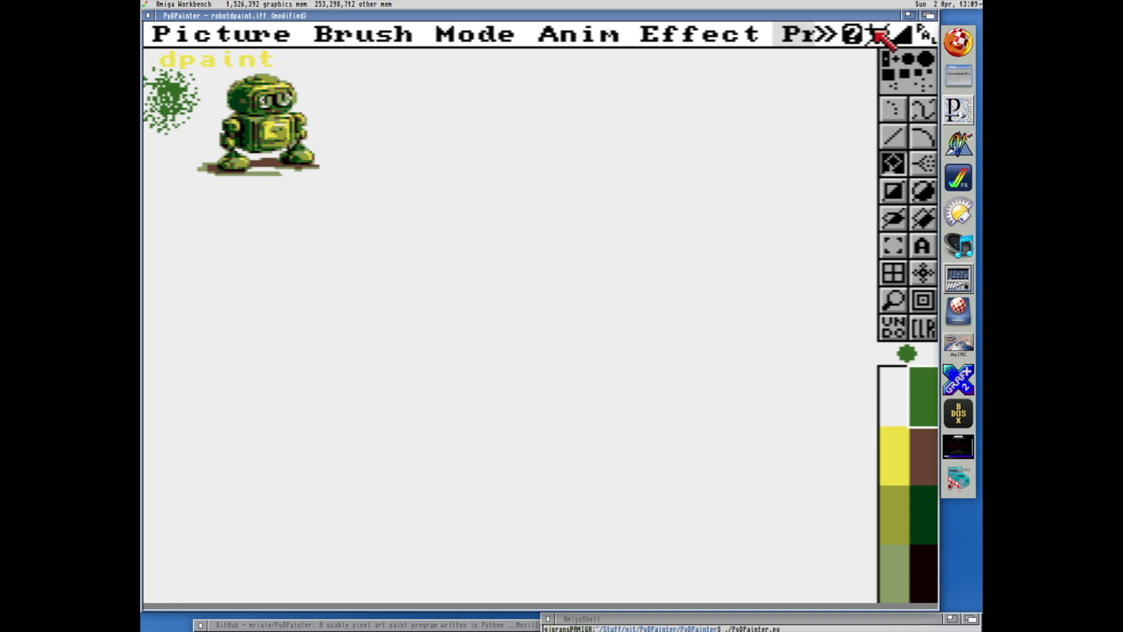
pyautogui.click(879, 37)
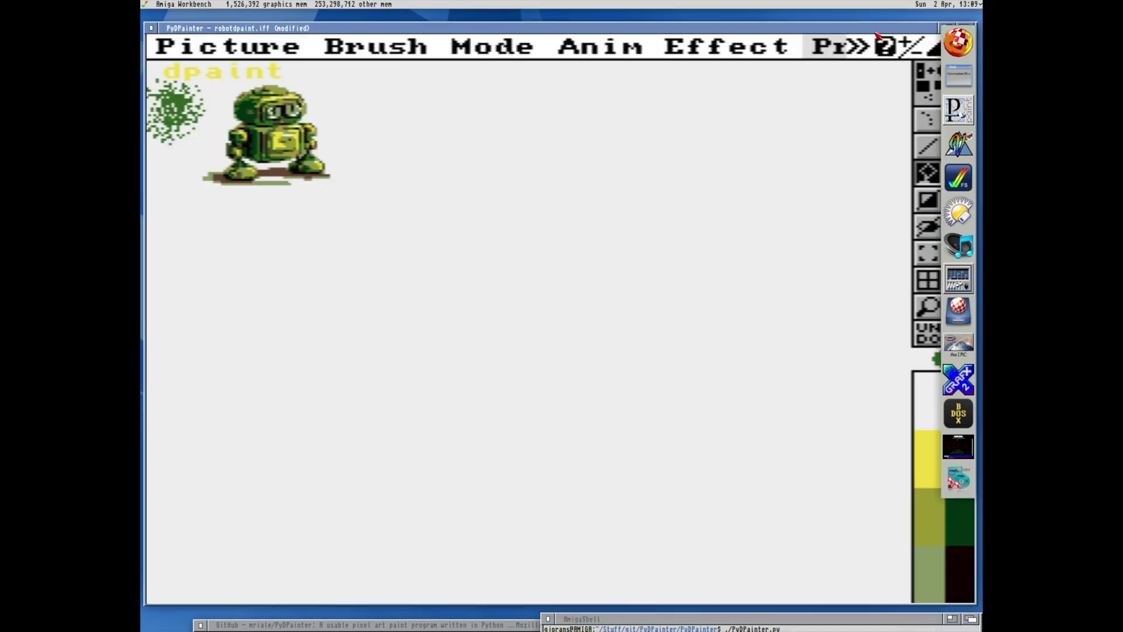
pyautogui.click(917, 51)
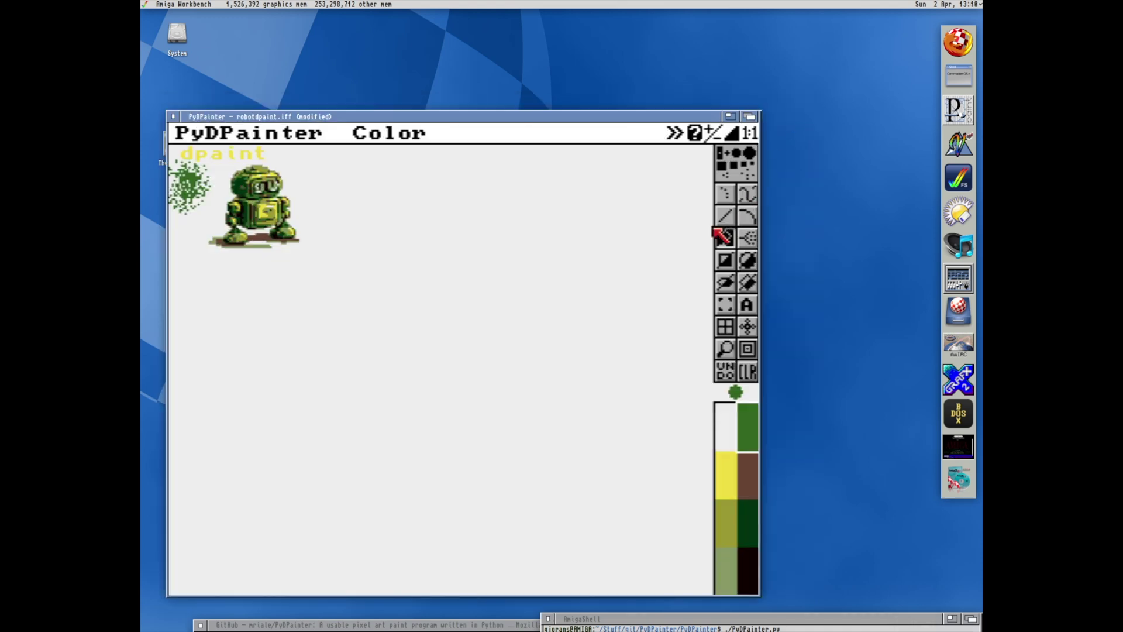
# Move the window up-right, toggle its display scaling back and forth, and open the Picture menu
pyautogui.moveTo(608, 119); pyautogui.dragTo(650, 51)
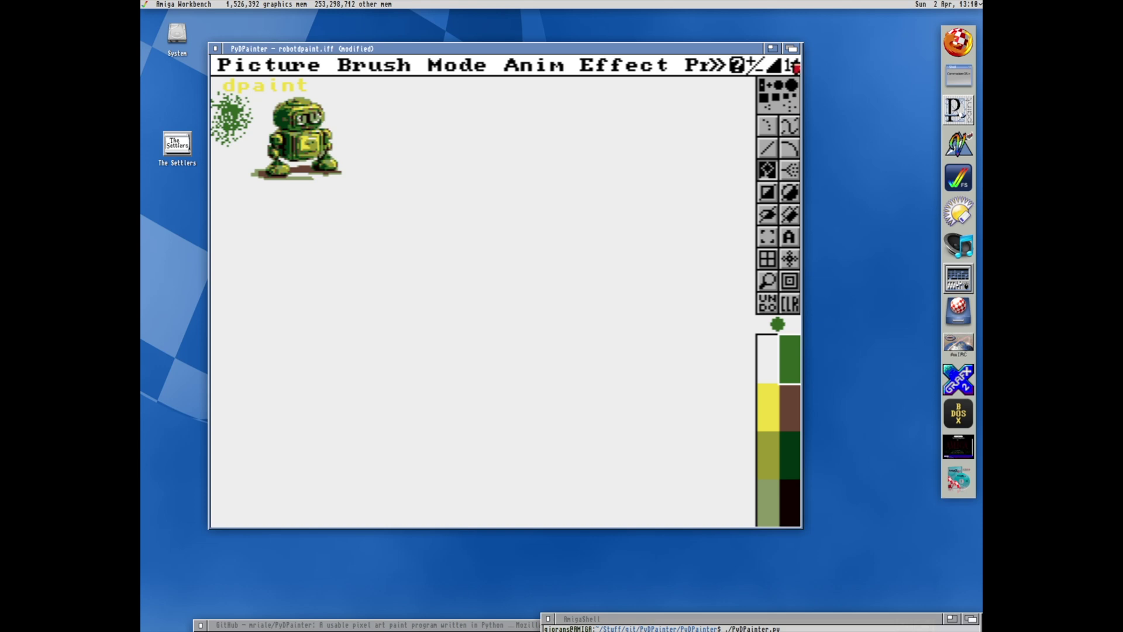
pyautogui.click(795, 66)
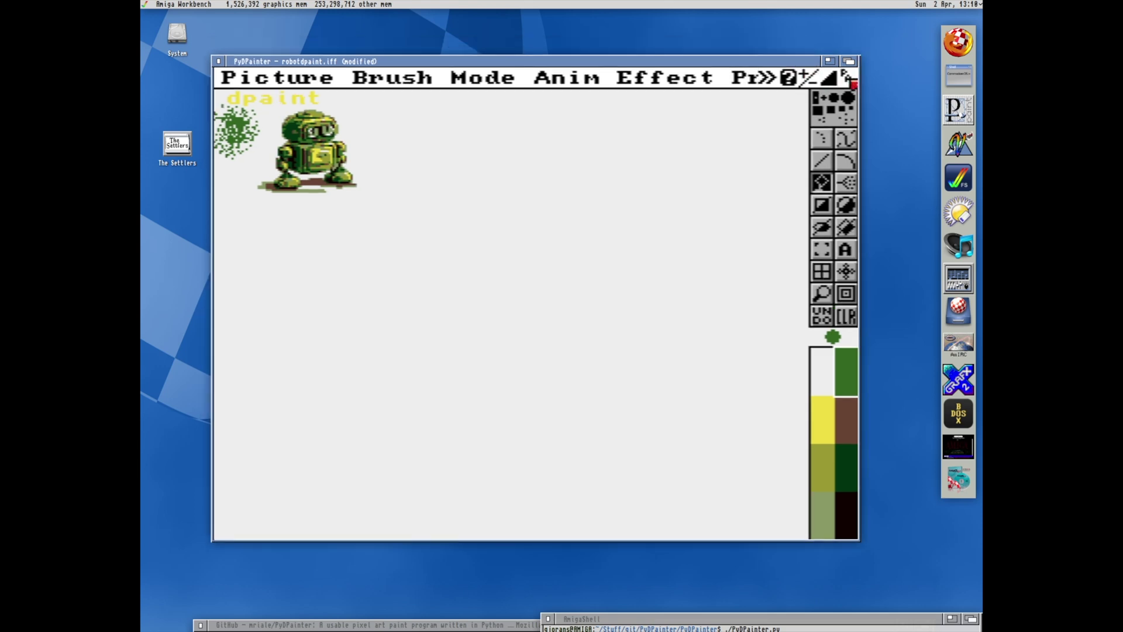
pyautogui.click(851, 81)
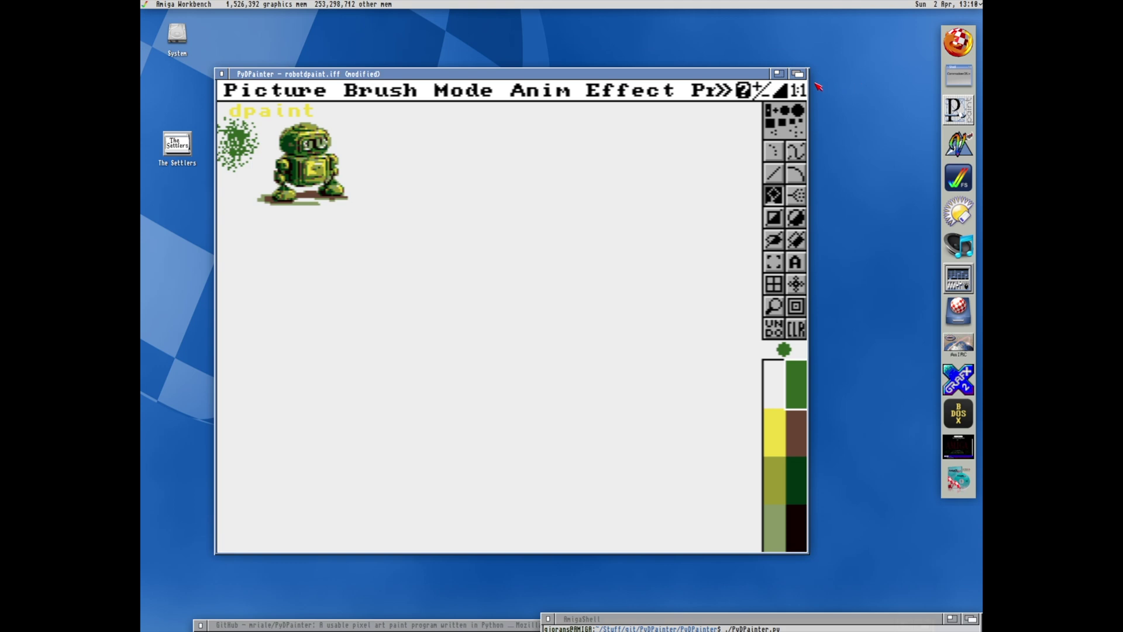
pyautogui.click(802, 90)
pyautogui.click(850, 105)
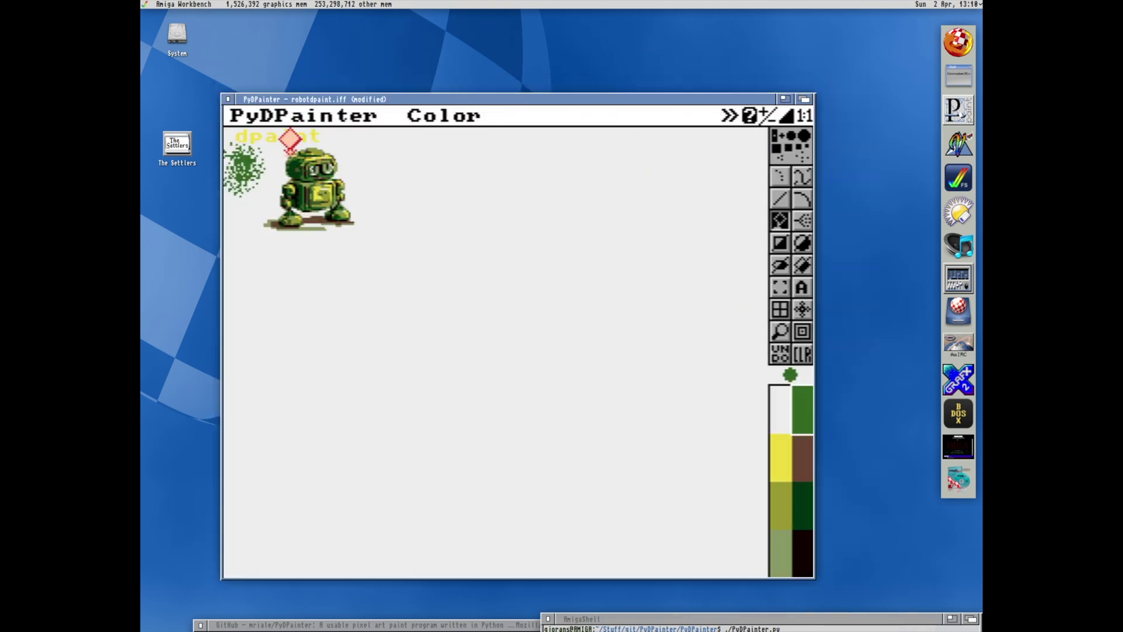
pyautogui.click(279, 114)
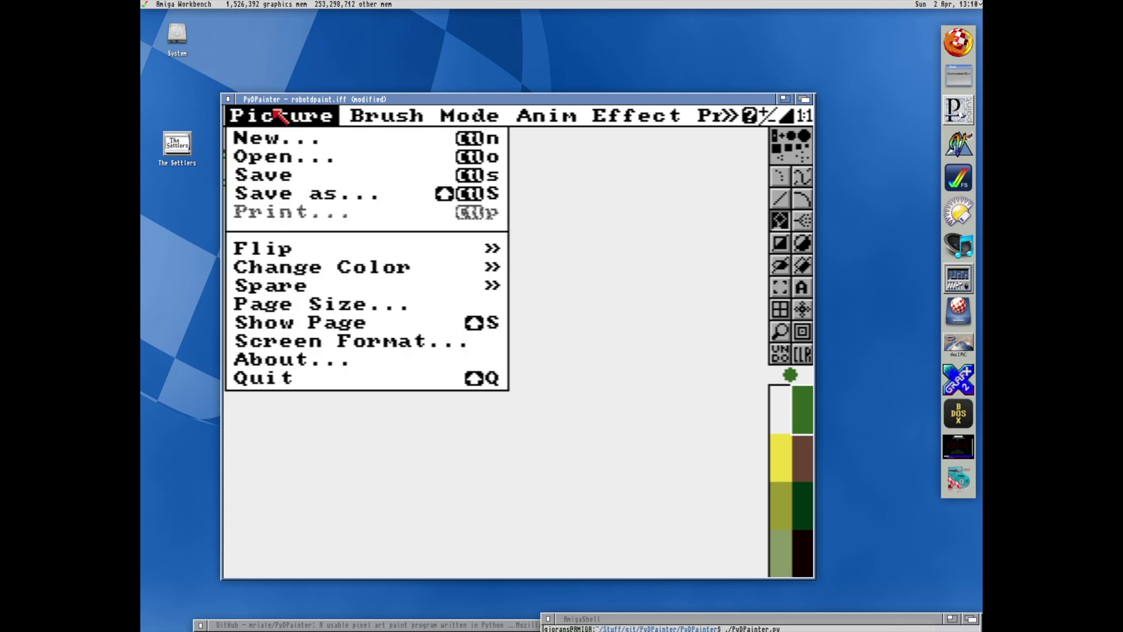
# Save the robot picture as robotpydpaint.iff by changing 'dpaint' to 'pydpaint' in the file name
pyautogui.click(297, 179)
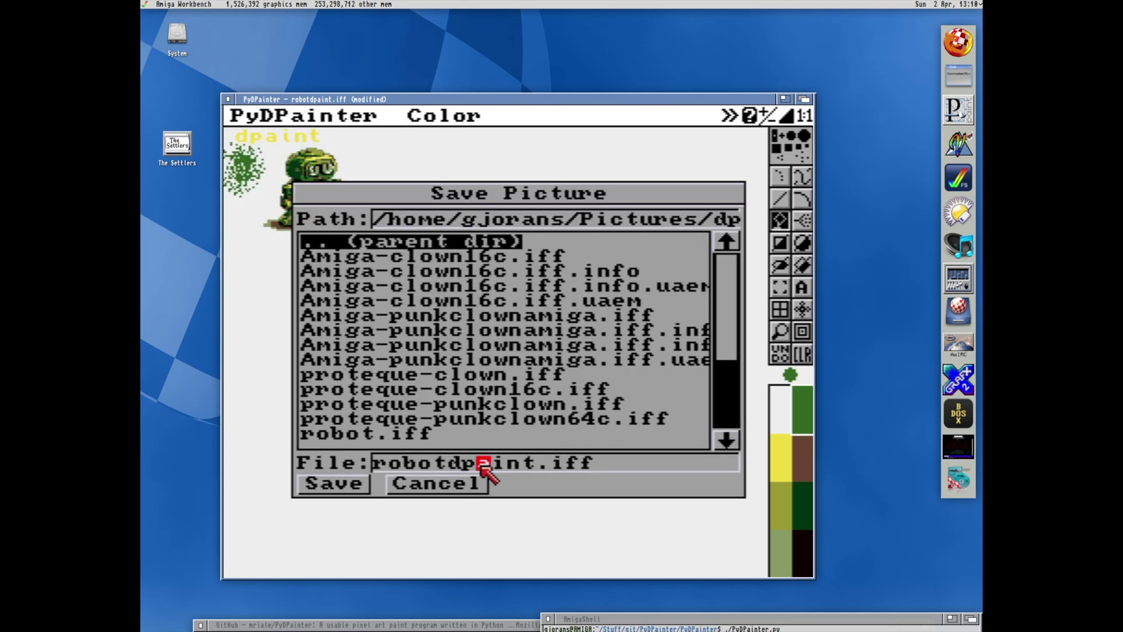
pyautogui.click(523, 464)
pyautogui.click(542, 464)
pyautogui.press('BackSpace')
pyautogui.press('BackSpace')
pyautogui.press('BackSpace')
pyautogui.press('BackSpace')
pyautogui.press('BackSpace')
pyautogui.press('BackSpace')
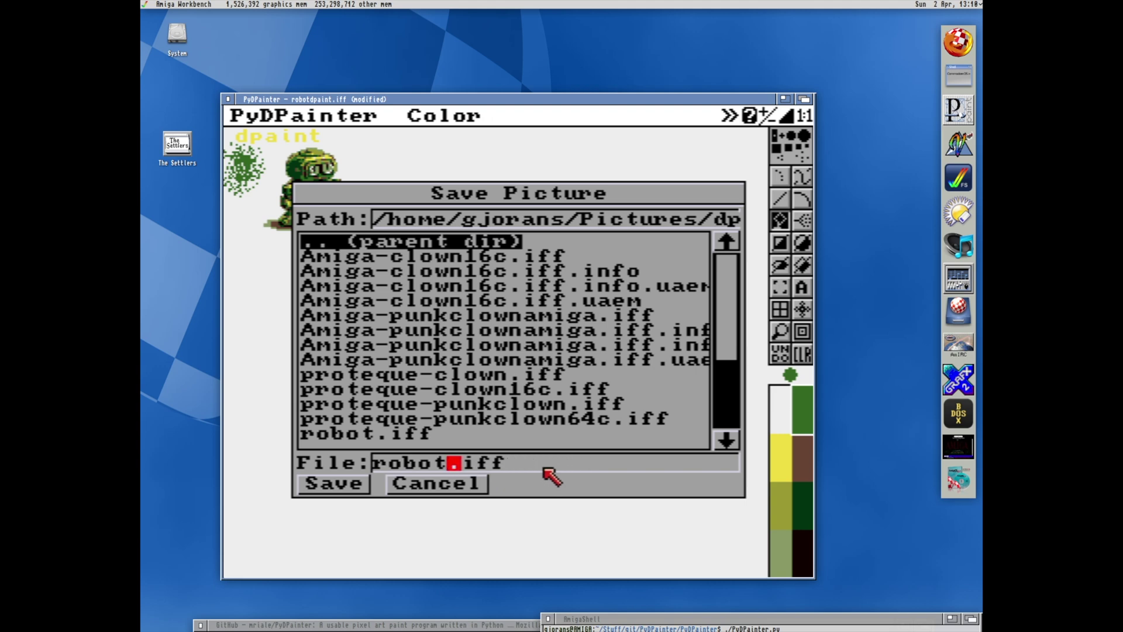
pyautogui.write('pydpaint')
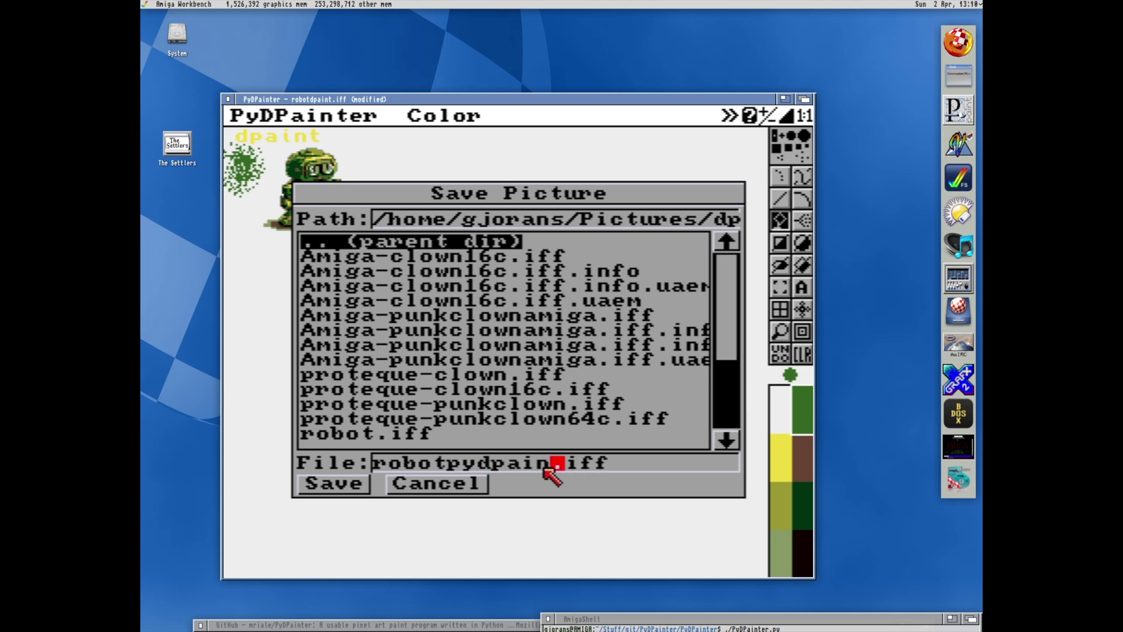
pyautogui.click(342, 488)
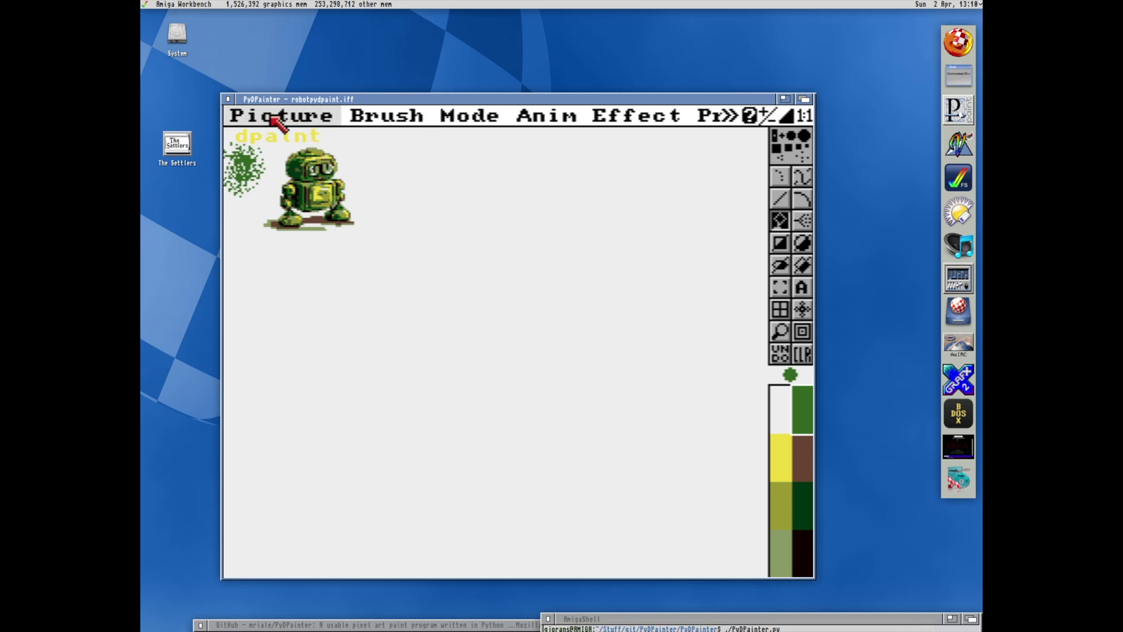
# View PyDPainter's version 1.0.4 About box, close it, and reopen the Picture menu
pyautogui.click(275, 117)
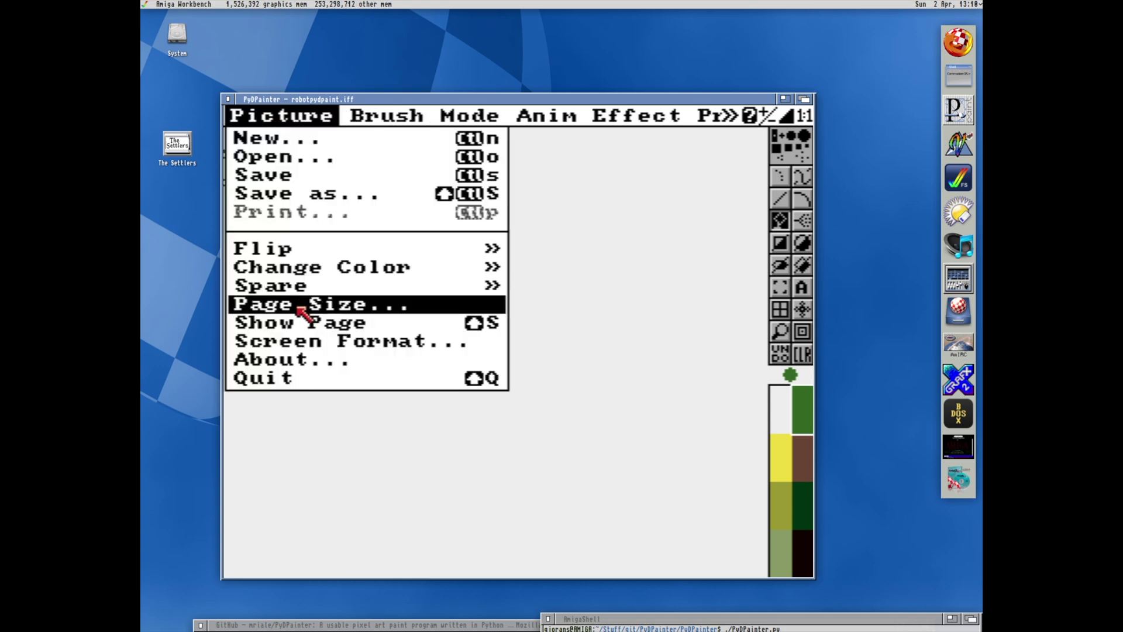
pyautogui.click(305, 361)
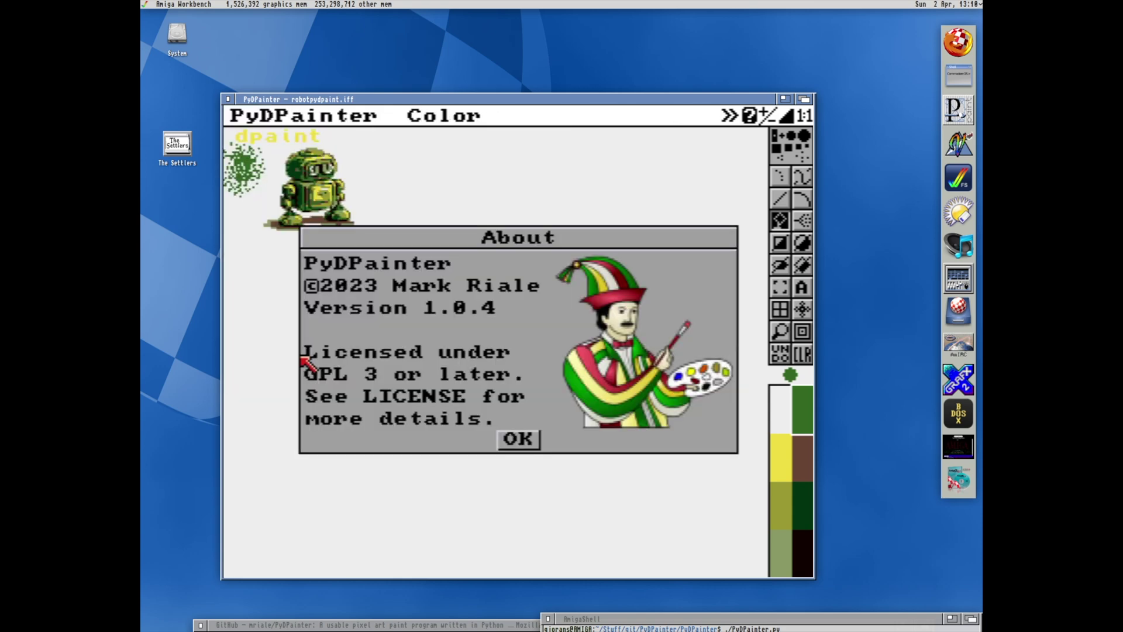
pyautogui.click(519, 440)
pyautogui.click(264, 121)
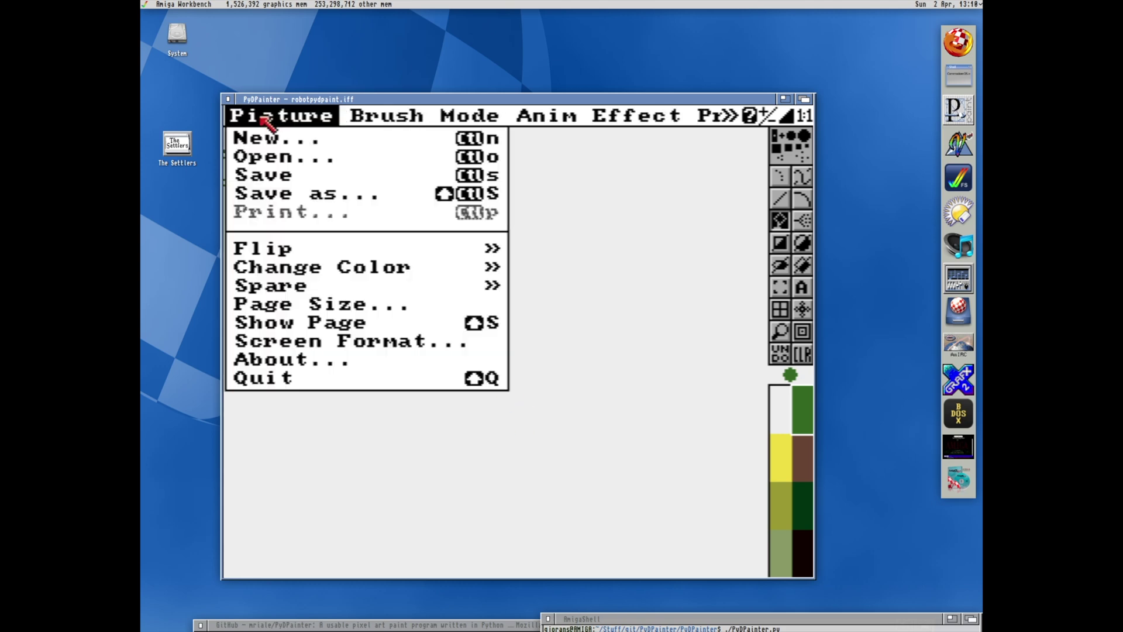
# Quit PyDPainter and start Deluxe Paint V on a PAL Low Res 320x256 screen
pyautogui.click(283, 377)
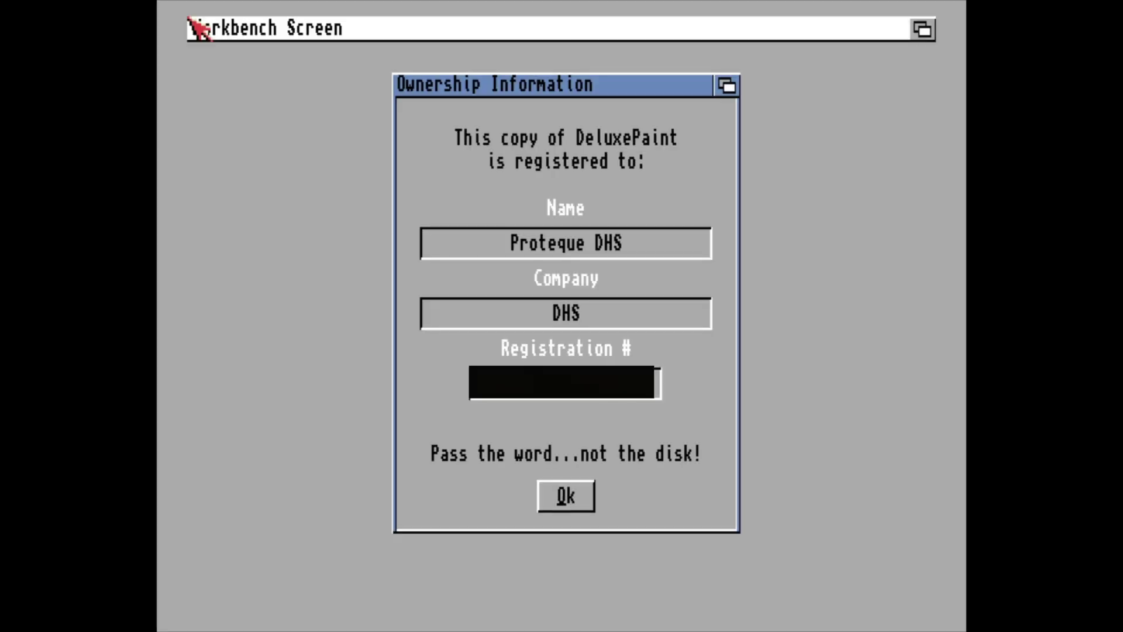
pyautogui.click(569, 497)
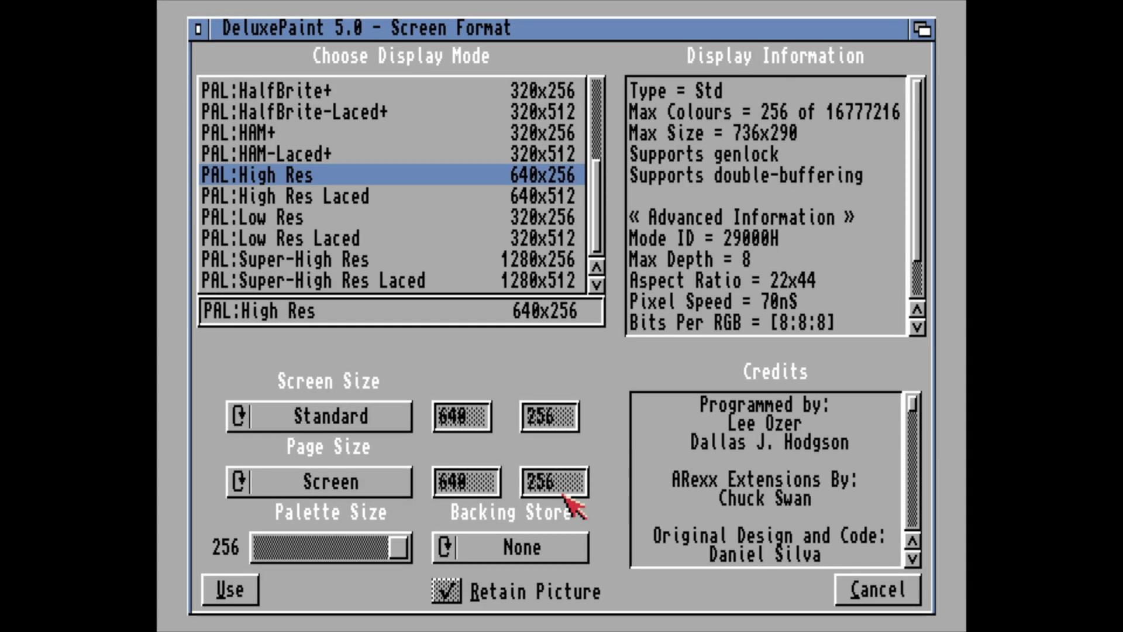
pyautogui.click(272, 215)
pyautogui.click(275, 219)
# Open the Load requester and browse to the dpaint/demographics/Own/wip drawer
pyautogui.rightClick(242, 25)
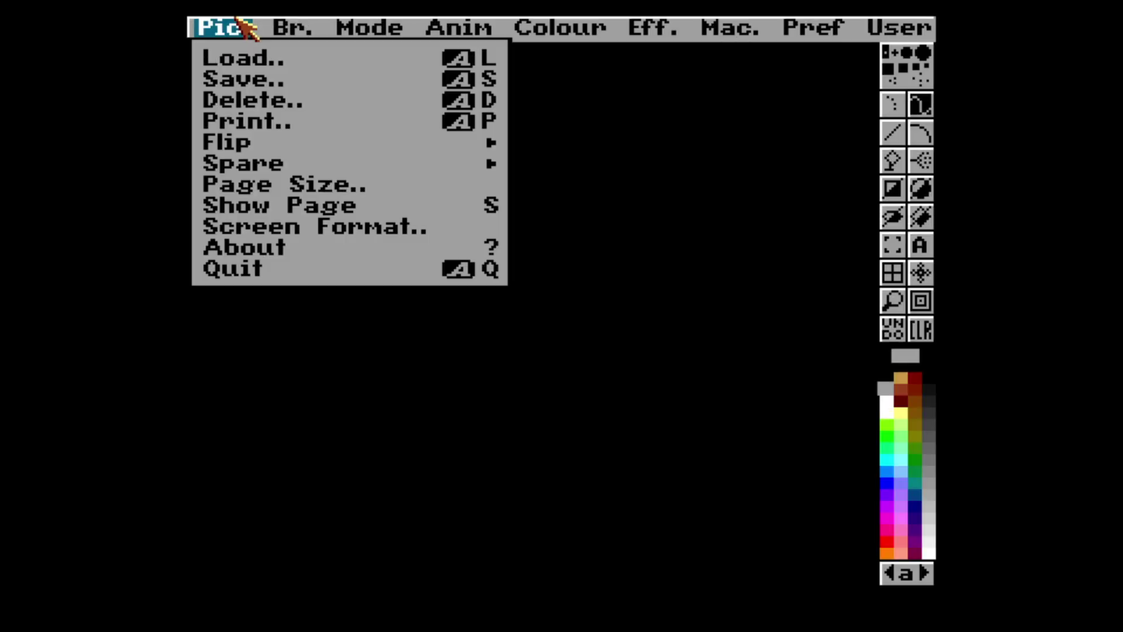
pyautogui.click(263, 57)
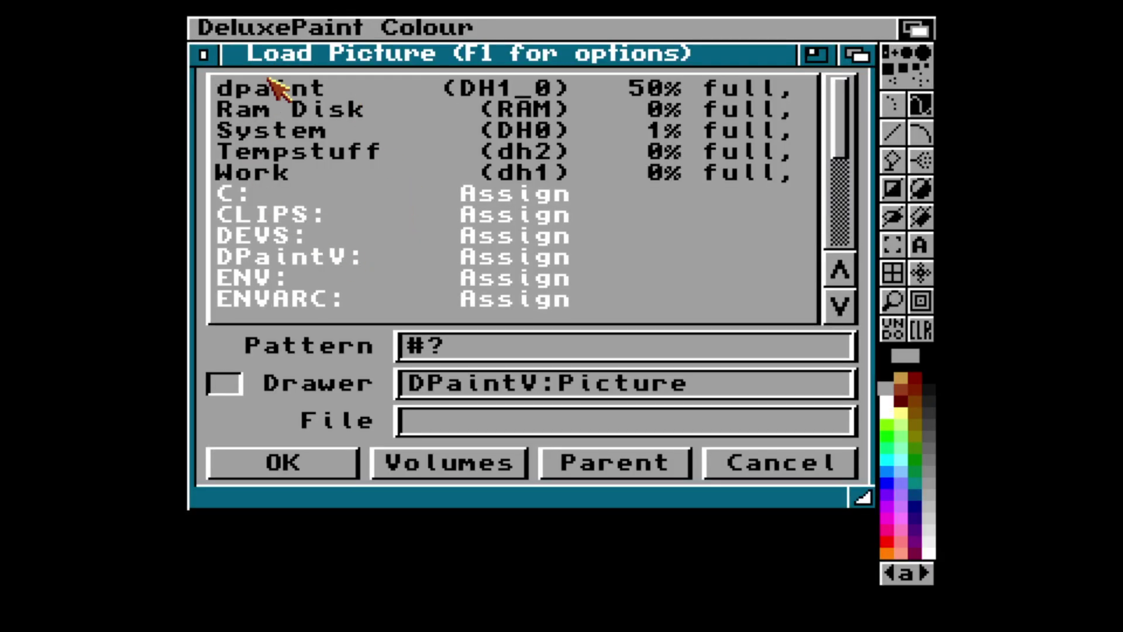
pyautogui.click(296, 93)
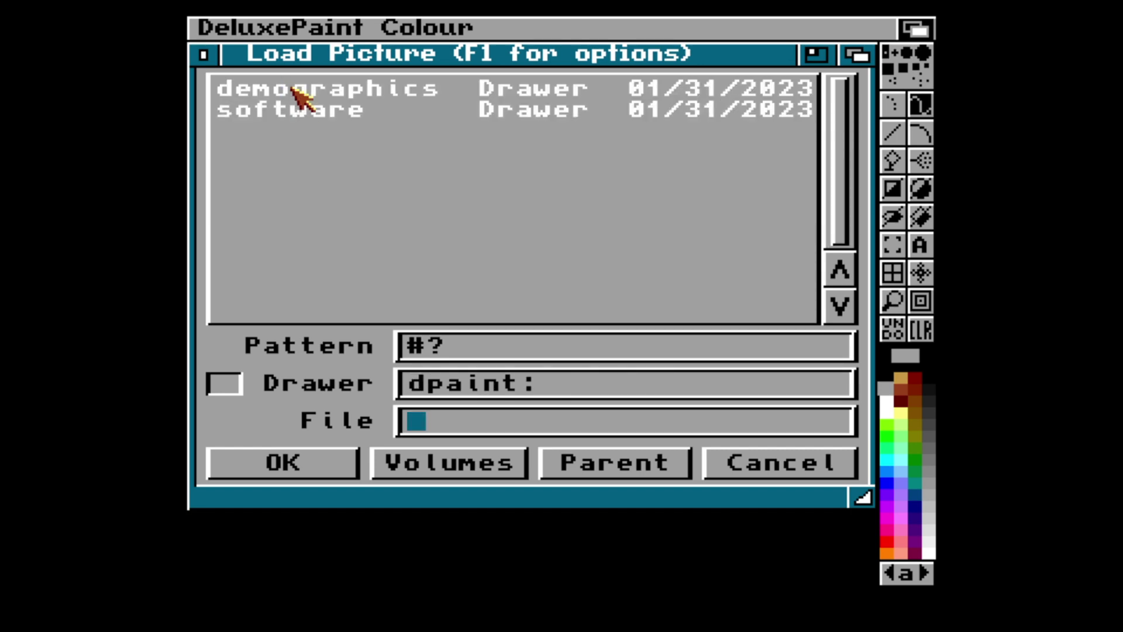
pyautogui.click(296, 92)
pyautogui.click(280, 113)
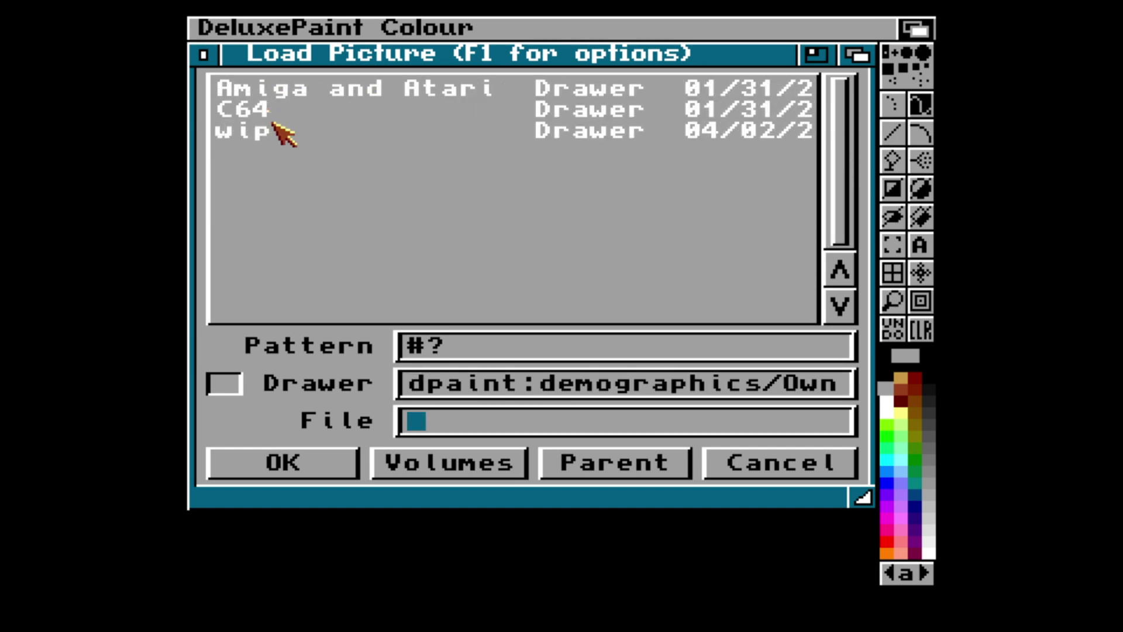
pyautogui.click(257, 130)
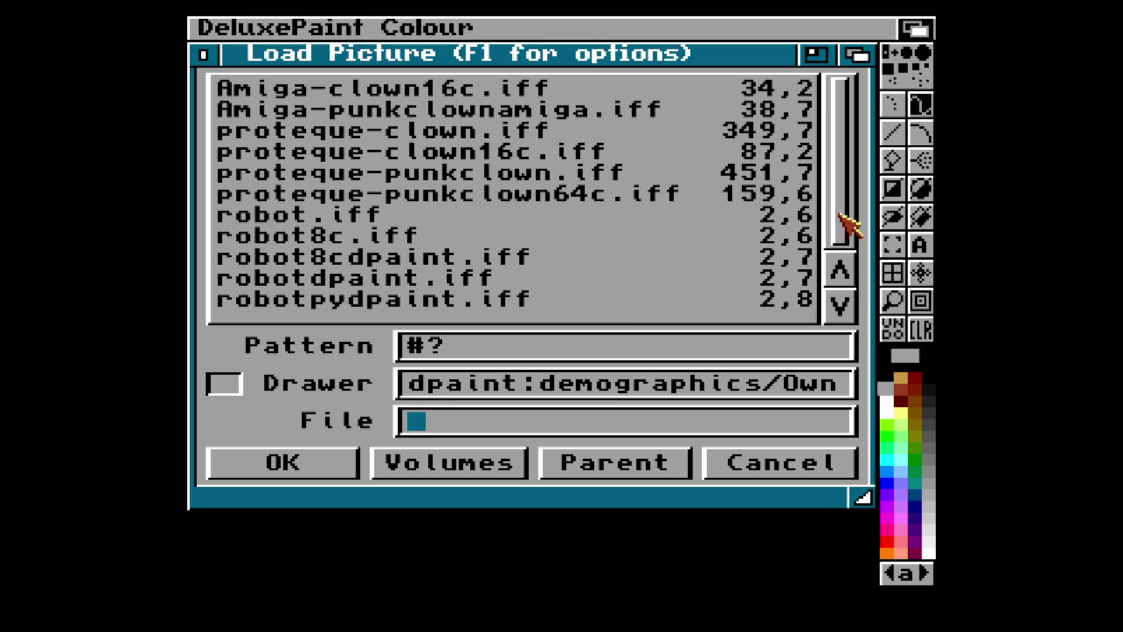
# Load robotpydpaint.iff, accepting the switch to its 320x256 screen format
pyautogui.click(348, 299)
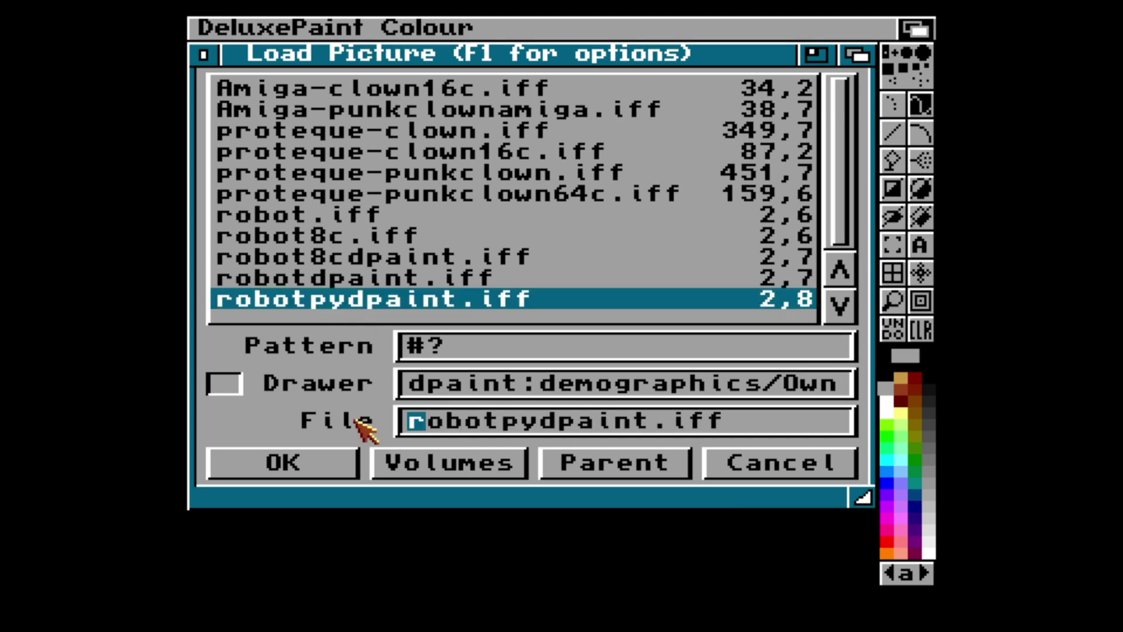
pyautogui.click(284, 464)
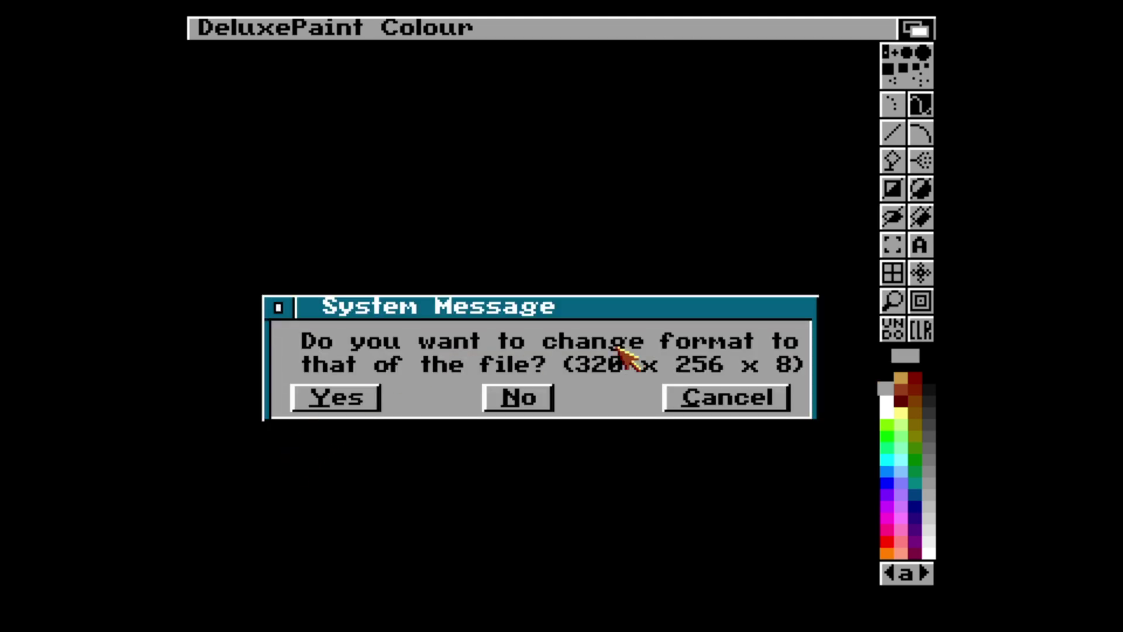
pyautogui.click(346, 399)
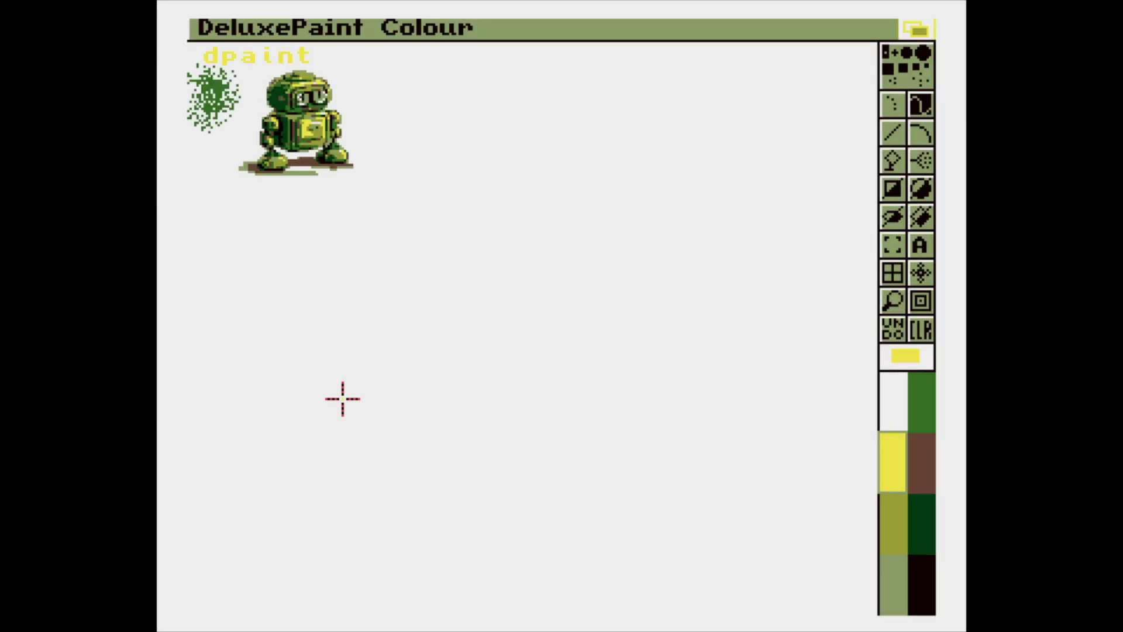
# Magnify the area around the robot, browse the menus, and view the version 5.0 About box
pyautogui.click(892, 301)
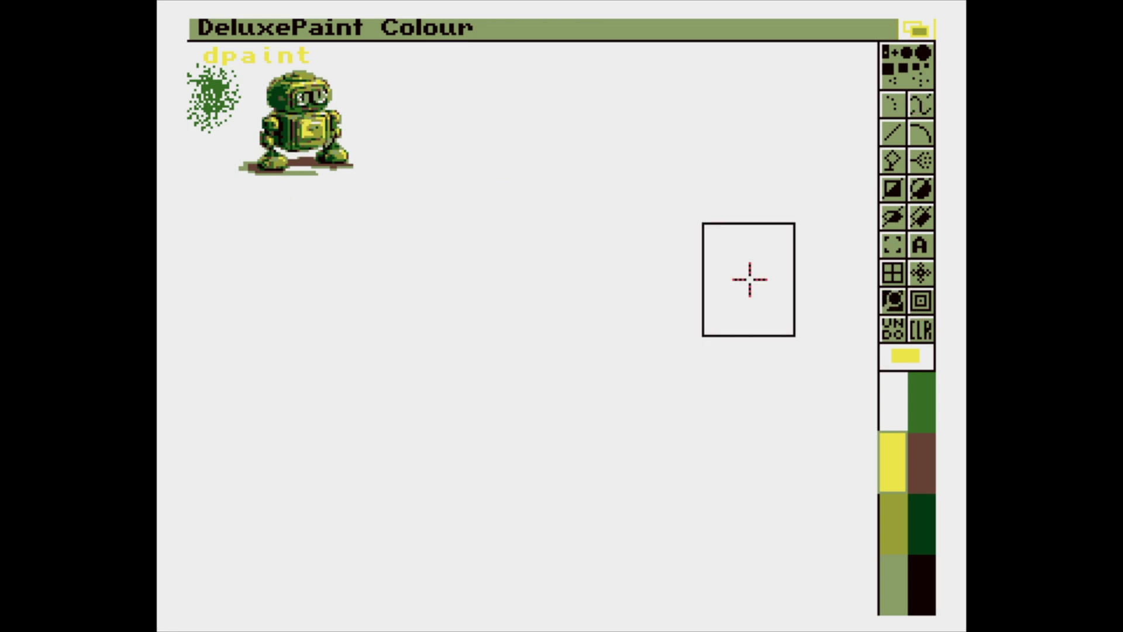
pyautogui.click(241, 103)
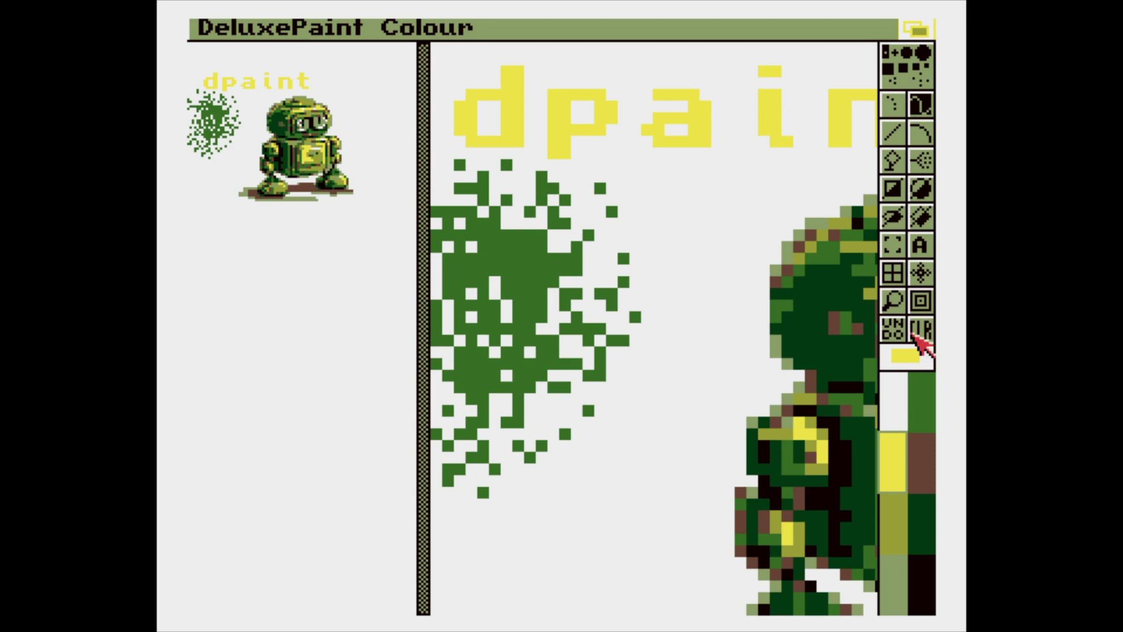
pyautogui.rightClick(199, 26)
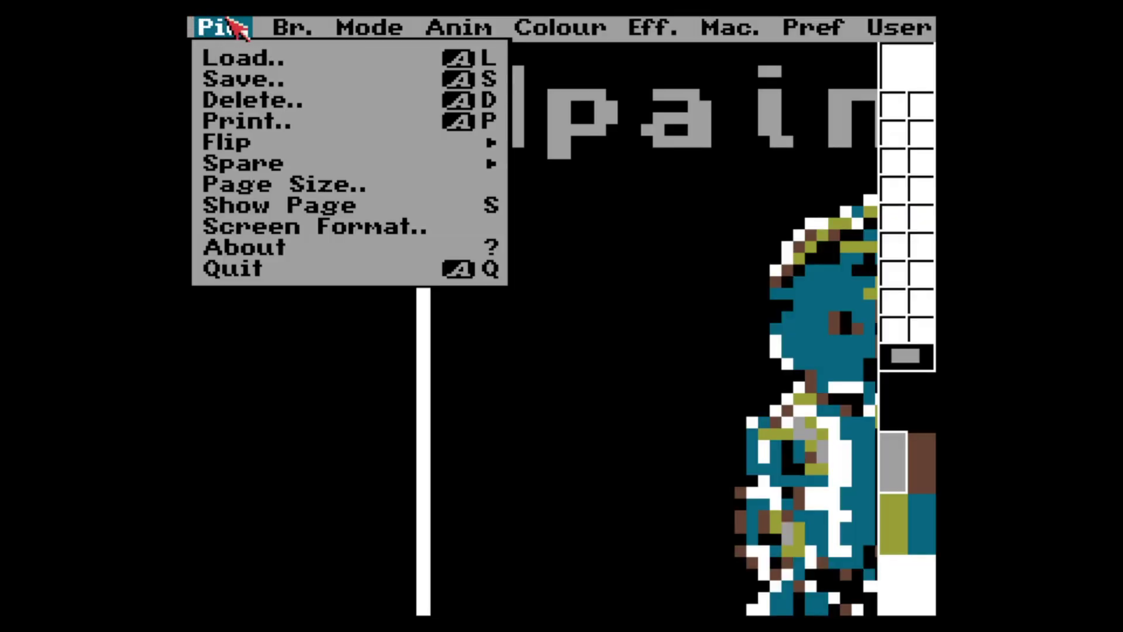
pyautogui.moveTo(315, 21)
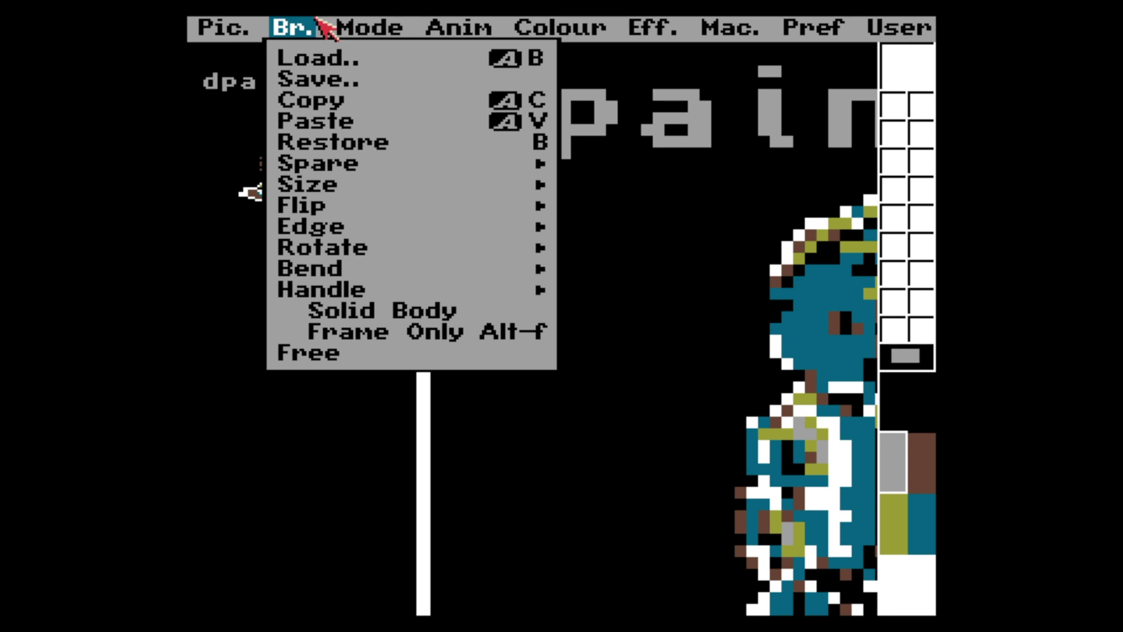
pyautogui.moveTo(427, 21)
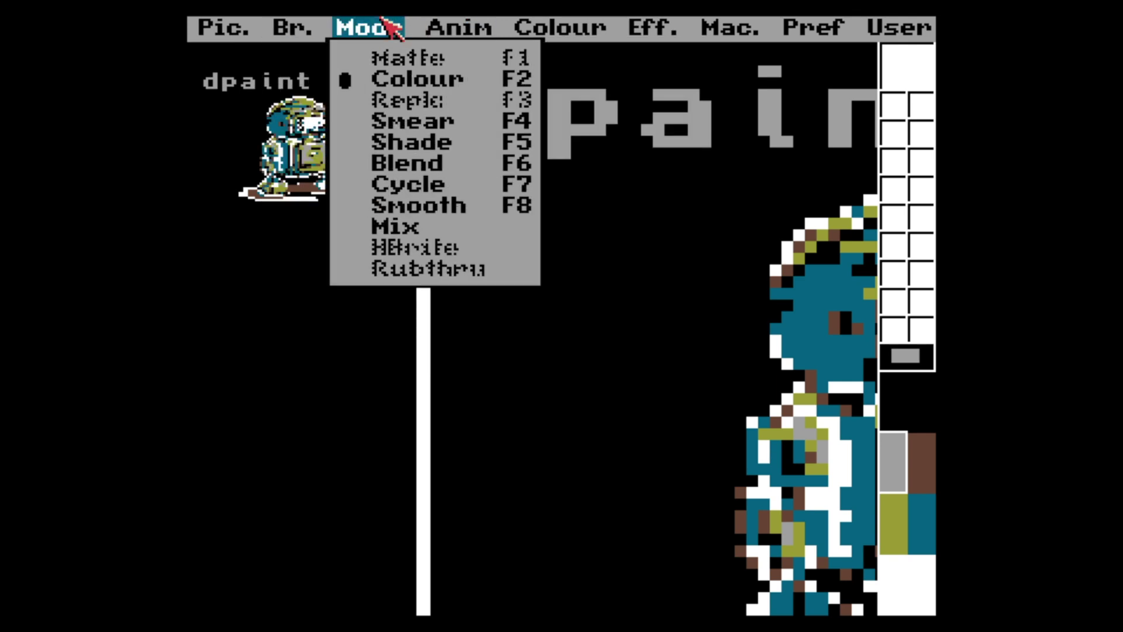
pyautogui.moveTo(345, 264)
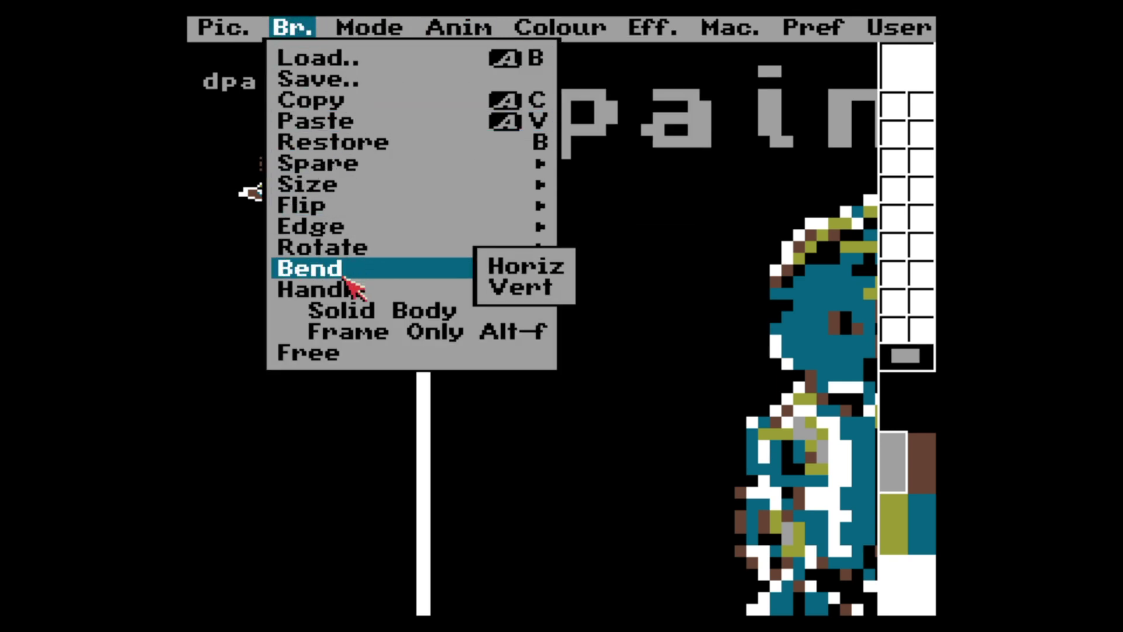
pyautogui.moveTo(491, 28)
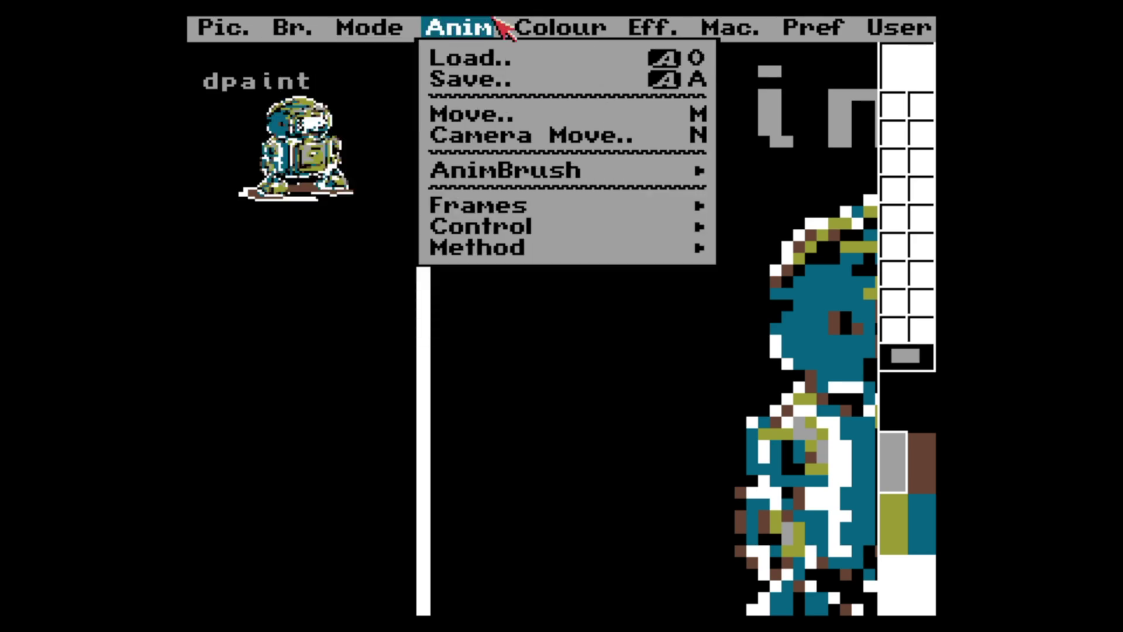
pyautogui.moveTo(644, 26)
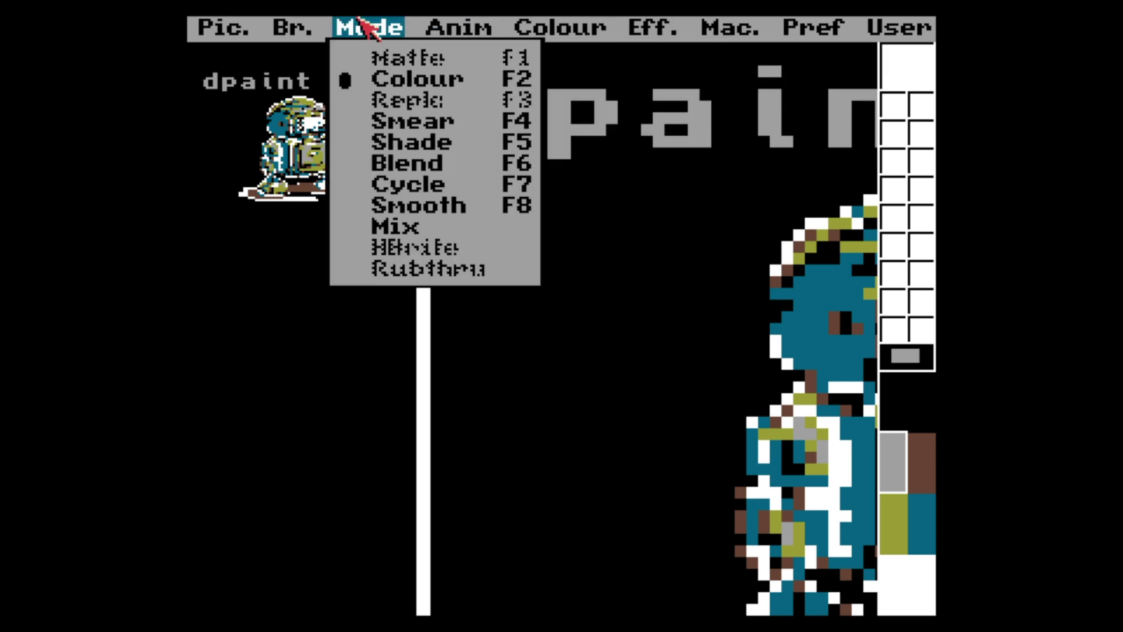
pyautogui.moveTo(272, 26)
pyautogui.moveTo(222, 23)
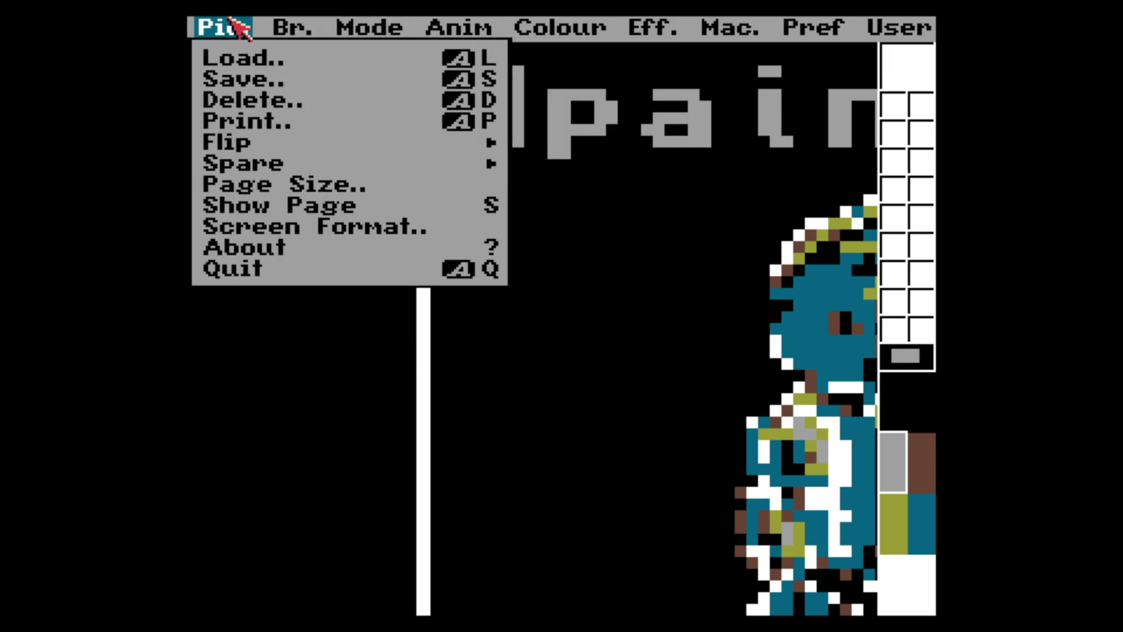
pyautogui.click(296, 248)
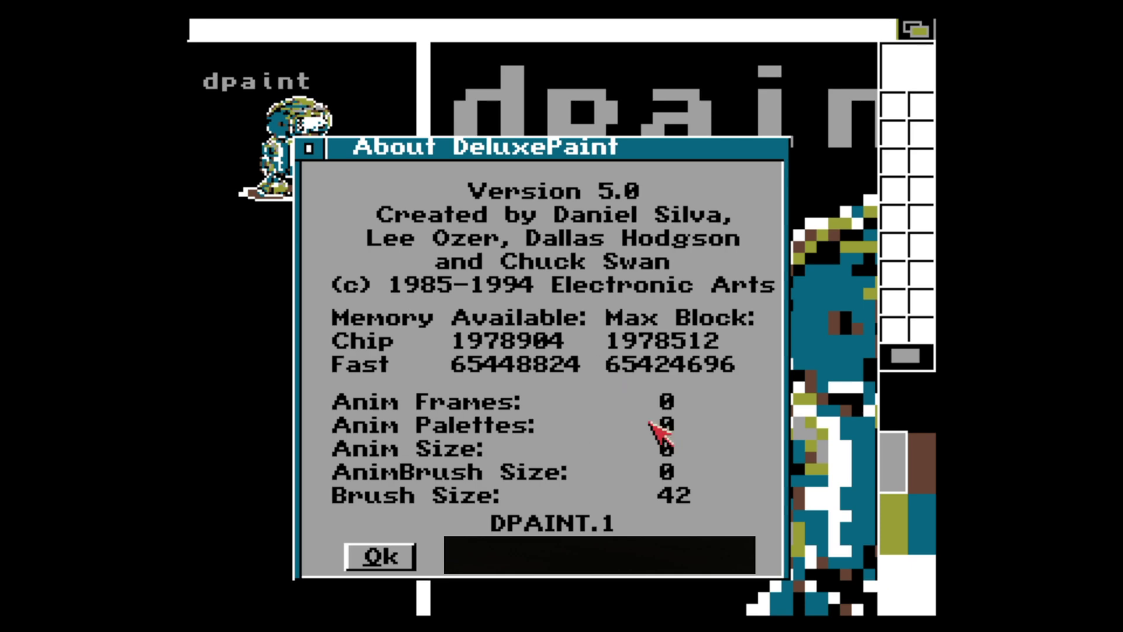
pyautogui.click(383, 556)
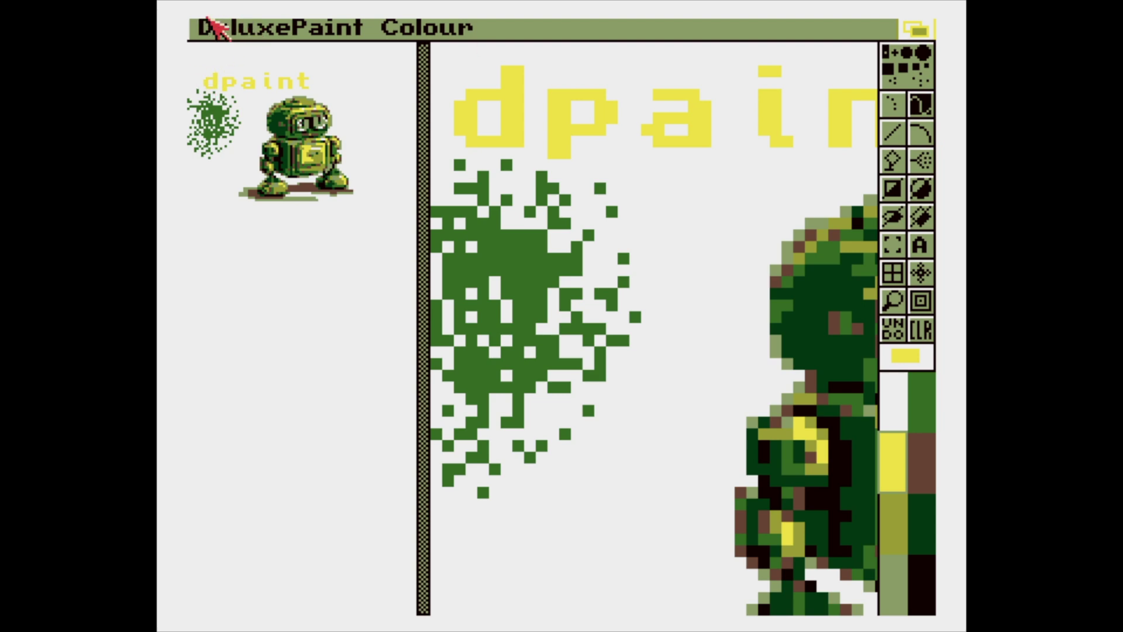
# Quit Deluxe Paint and move the AmigaShell window from the screen bottom to mid-screen
pyautogui.rightClick(231, 26)
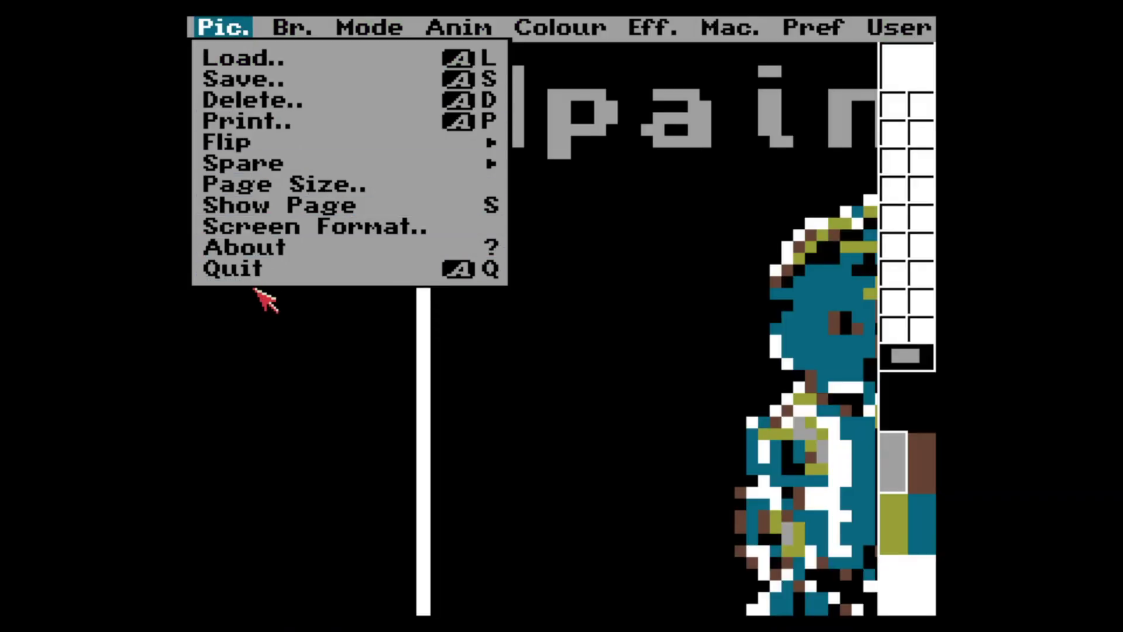
pyautogui.click(263, 271)
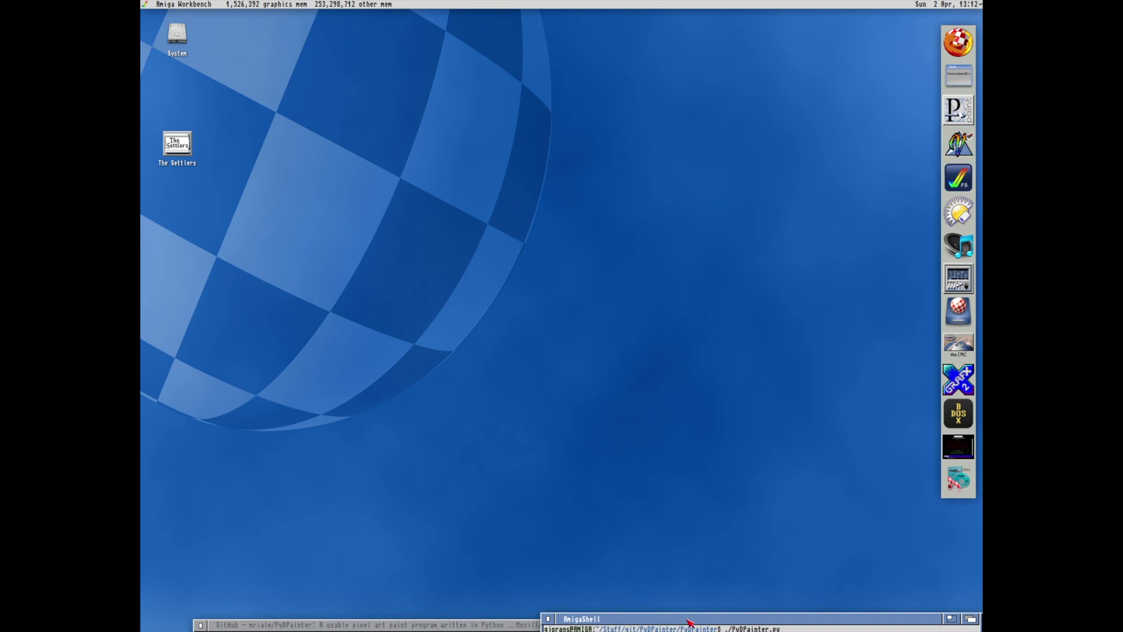
pyautogui.moveTo(690, 622); pyautogui.dragTo(412, 185)
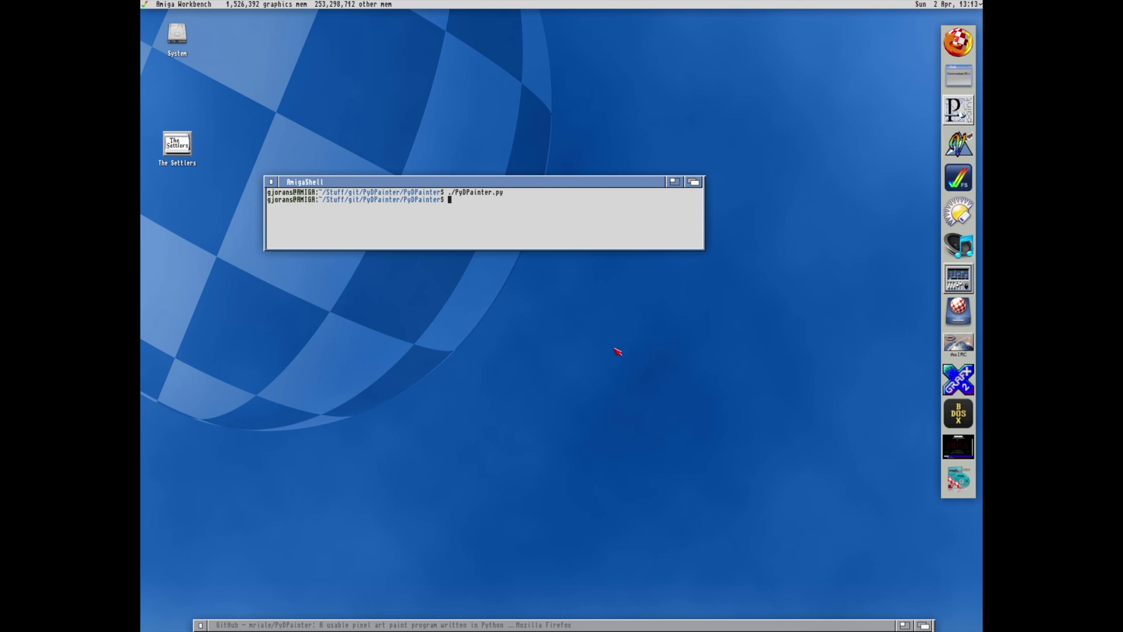
# Raise Firefox on the PyDPainter GitHub page, skim the README, then lower it below the AmigaShell
pyautogui.moveTo(568, 625); pyautogui.dragTo(550, 101)
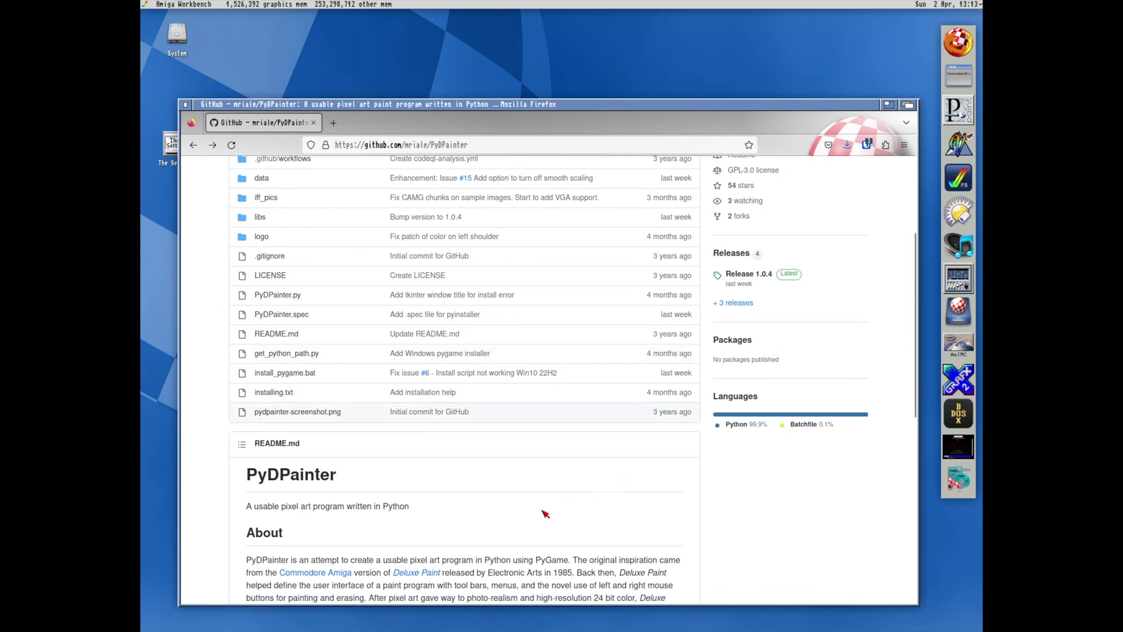
pyautogui.scroll(-3, 524, 522)
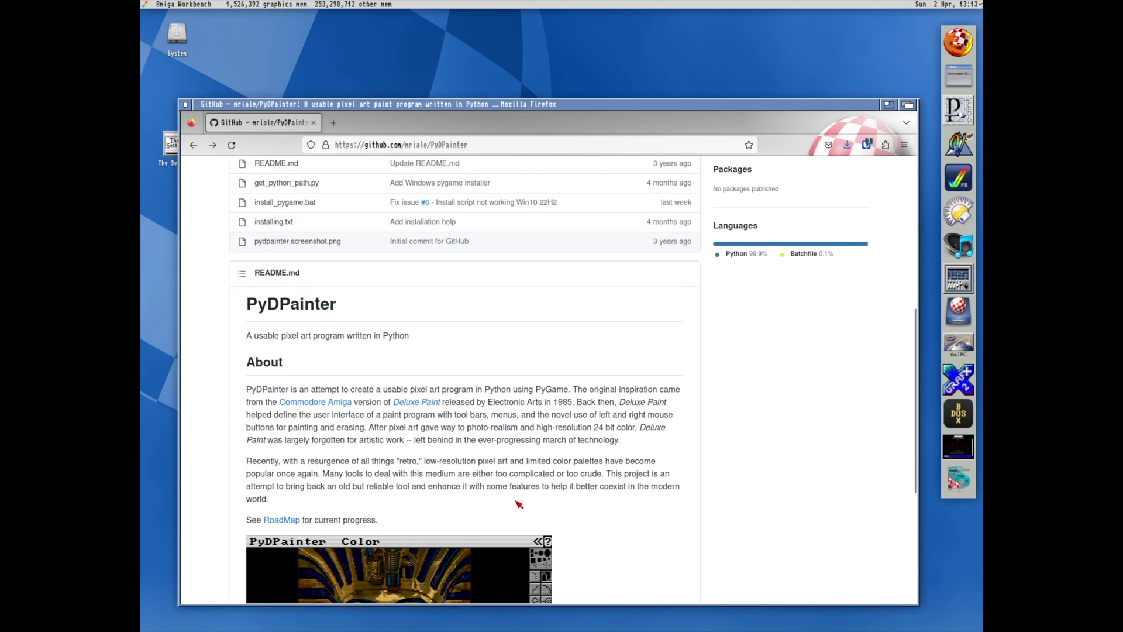
pyautogui.scroll(5, 518, 501)
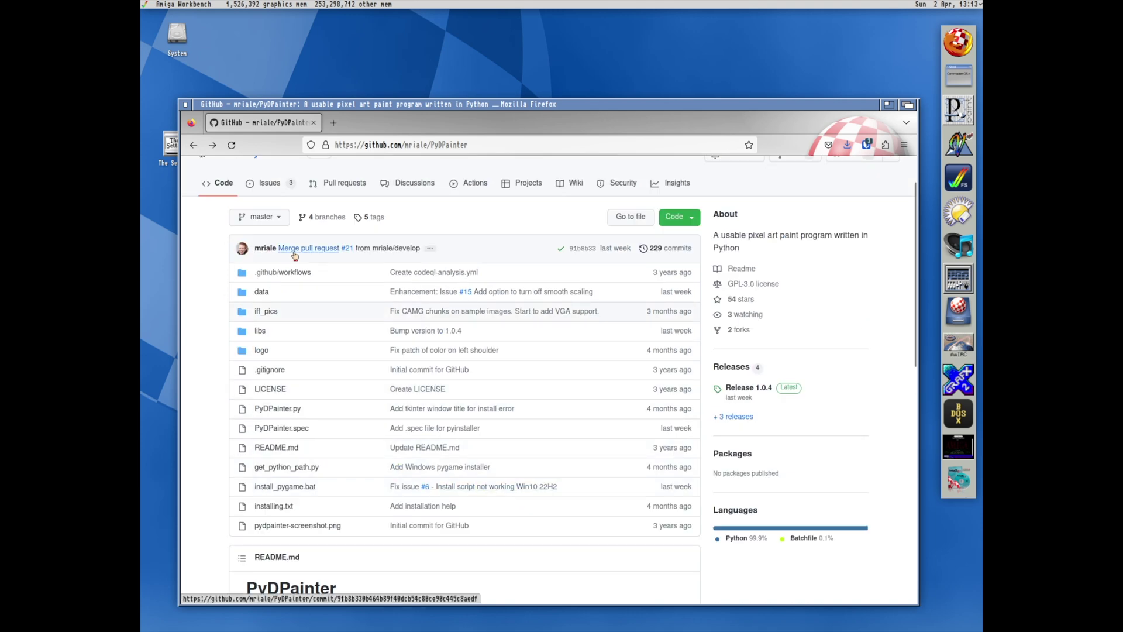
pyautogui.scroll(-1, 527, 457)
pyautogui.scroll(-10, 526, 458)
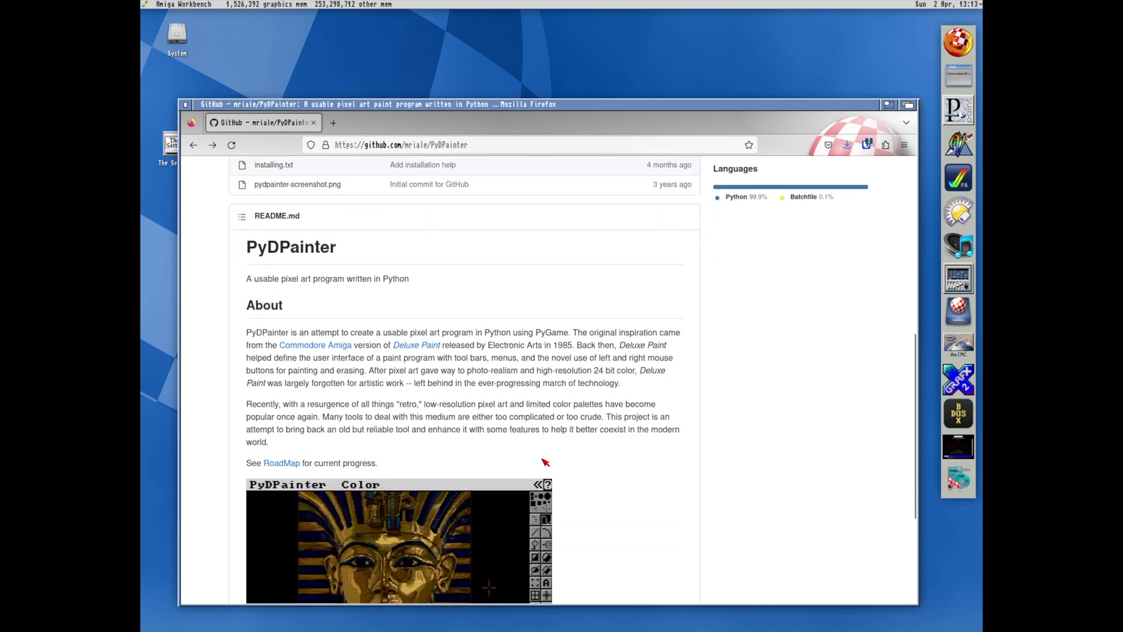
pyautogui.scroll(3, 543, 436)
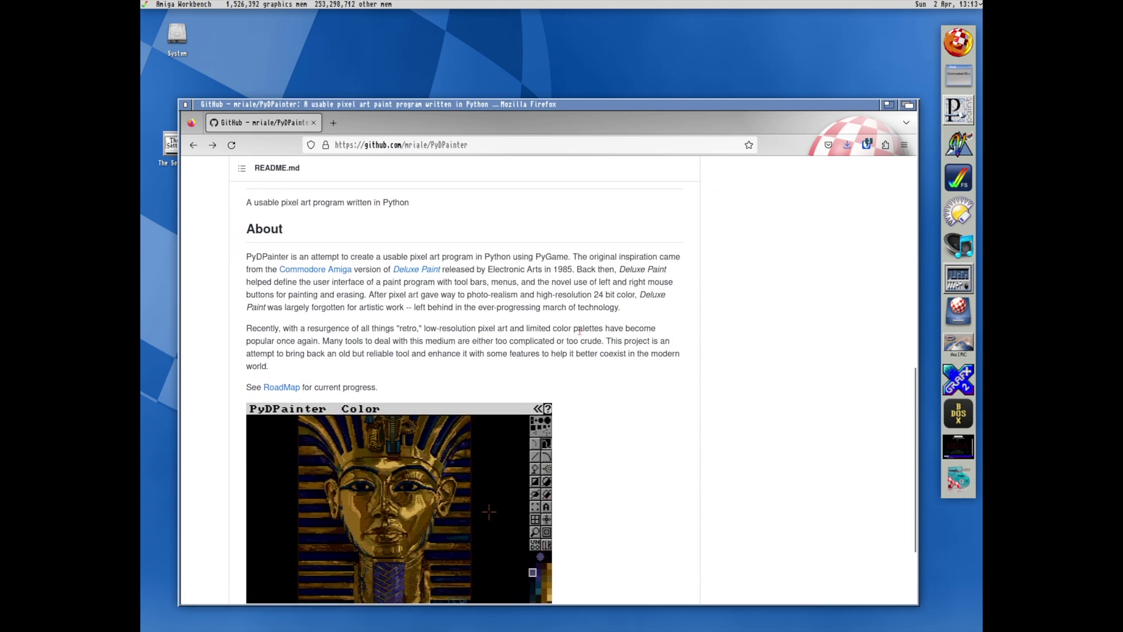
pyautogui.scroll(8, 572, 329)
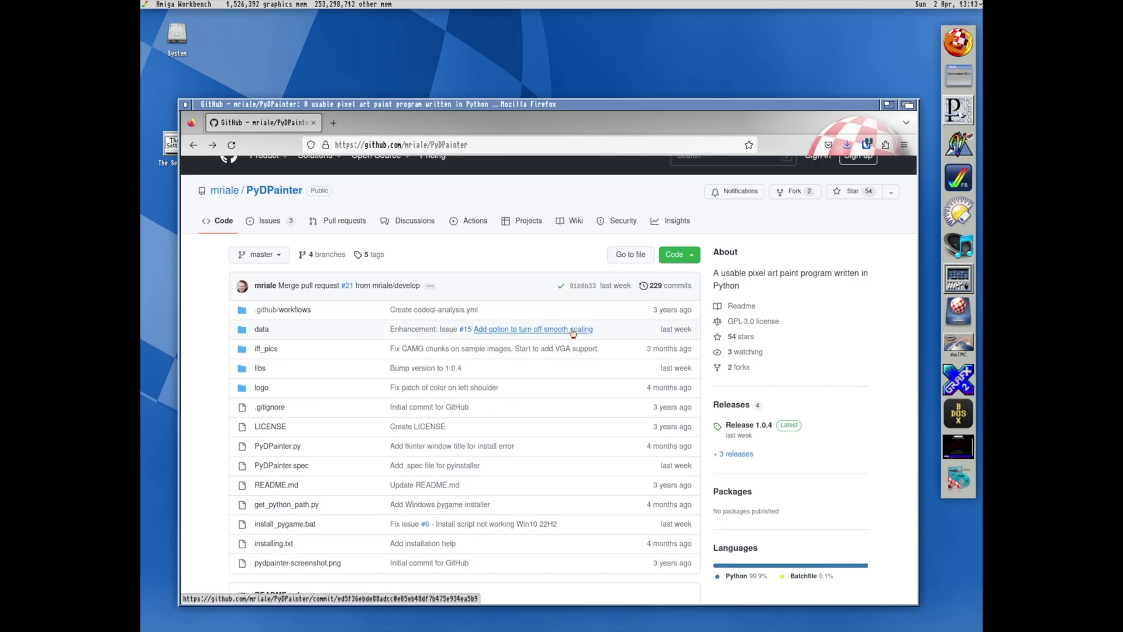
pyautogui.moveTo(560, 107); pyautogui.dragTo(554, 282)
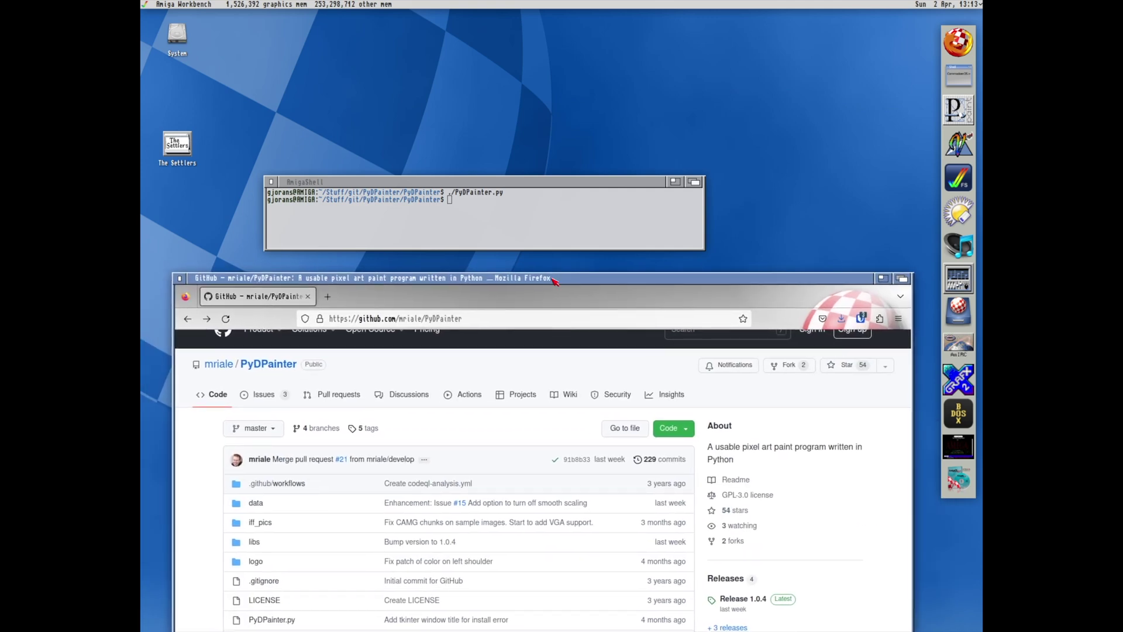